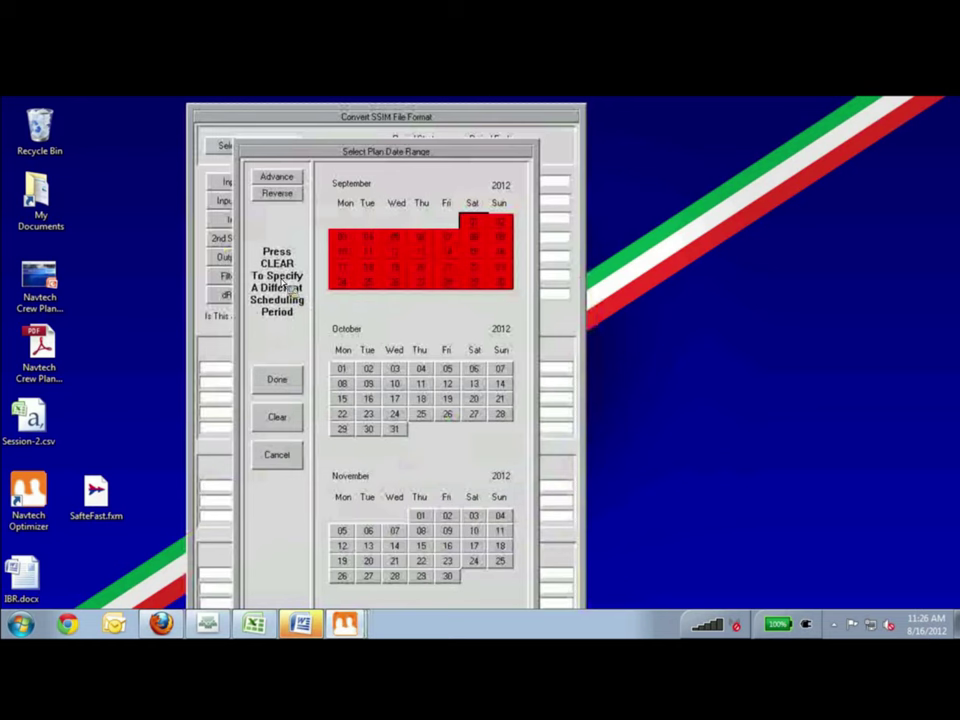
key(alt+c)
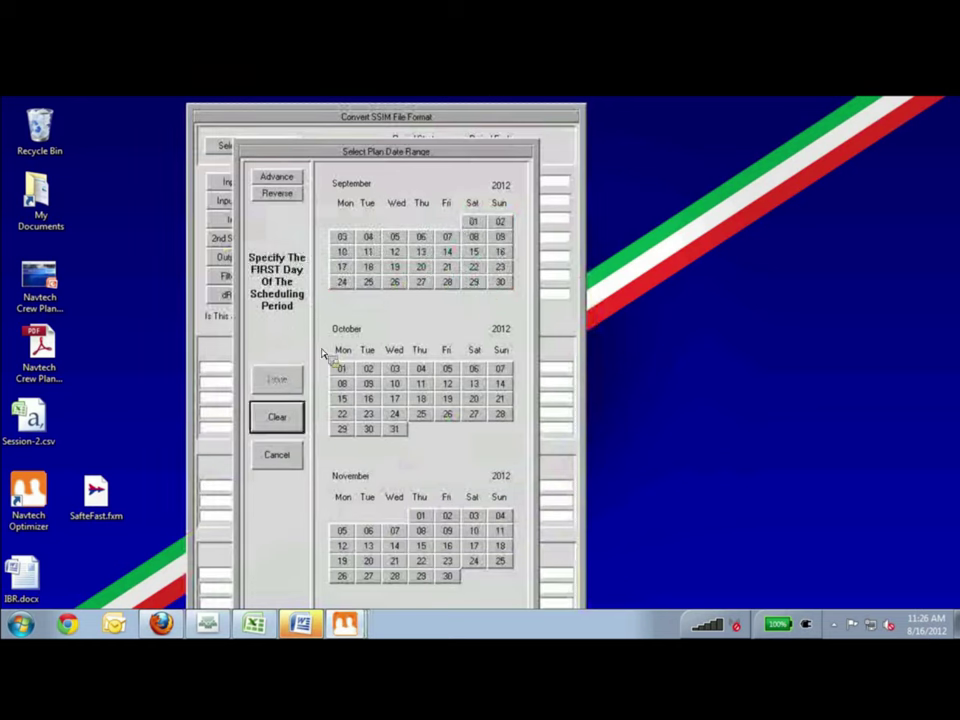
click(447, 515)
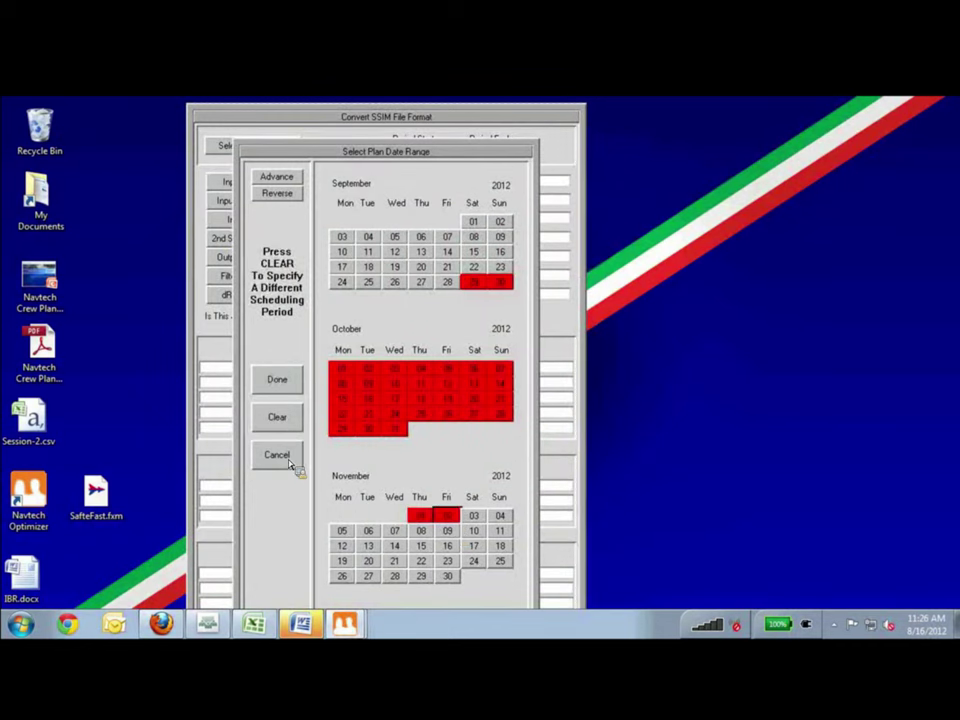
click(292, 192)
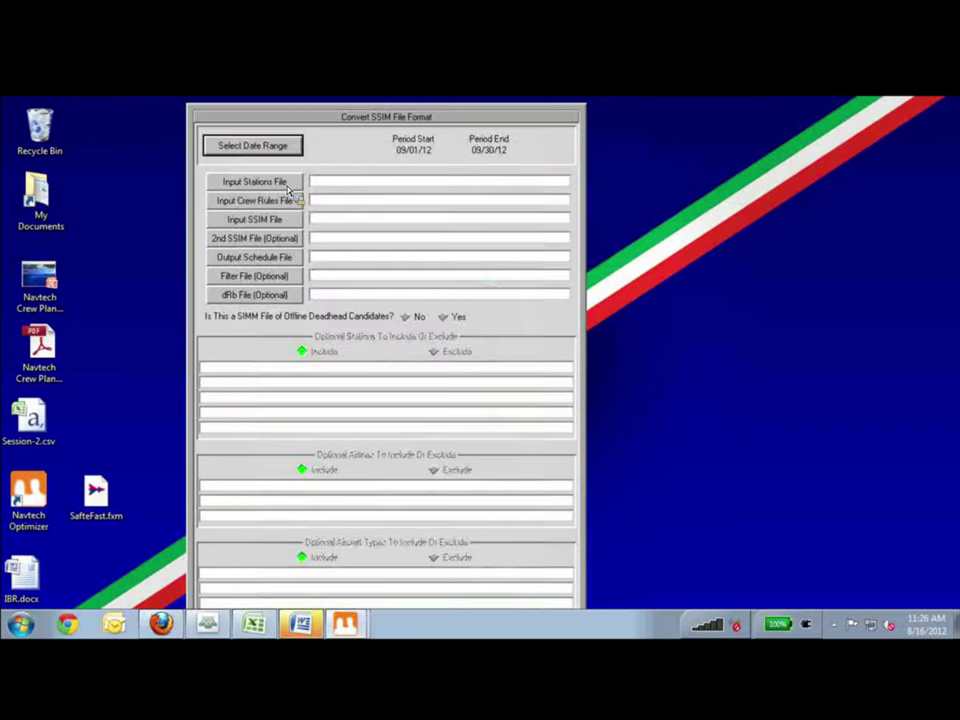
Step: Open the stations file 2012.stn for reading from the input stations file selection
click(289, 190)
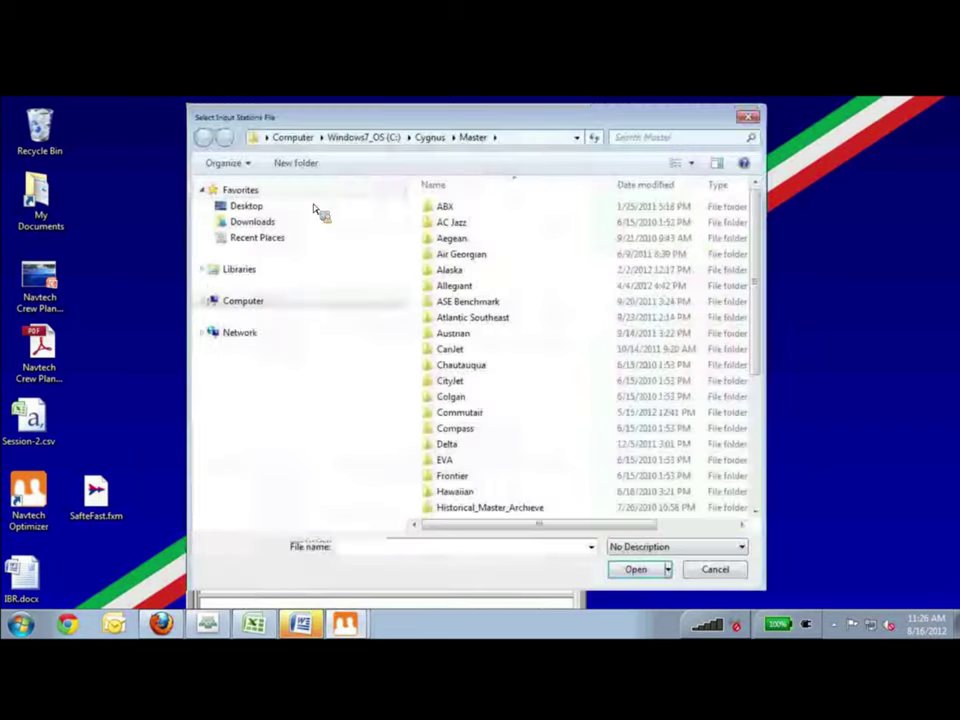
drag(757, 311, 780, 497)
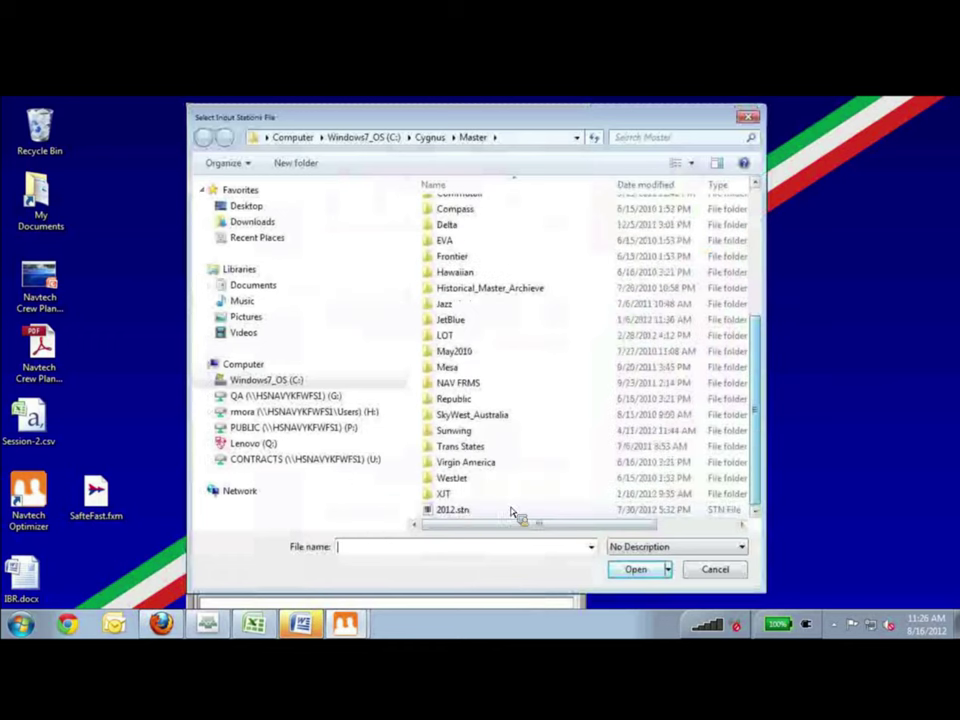
click(466, 511)
right_click(462, 510)
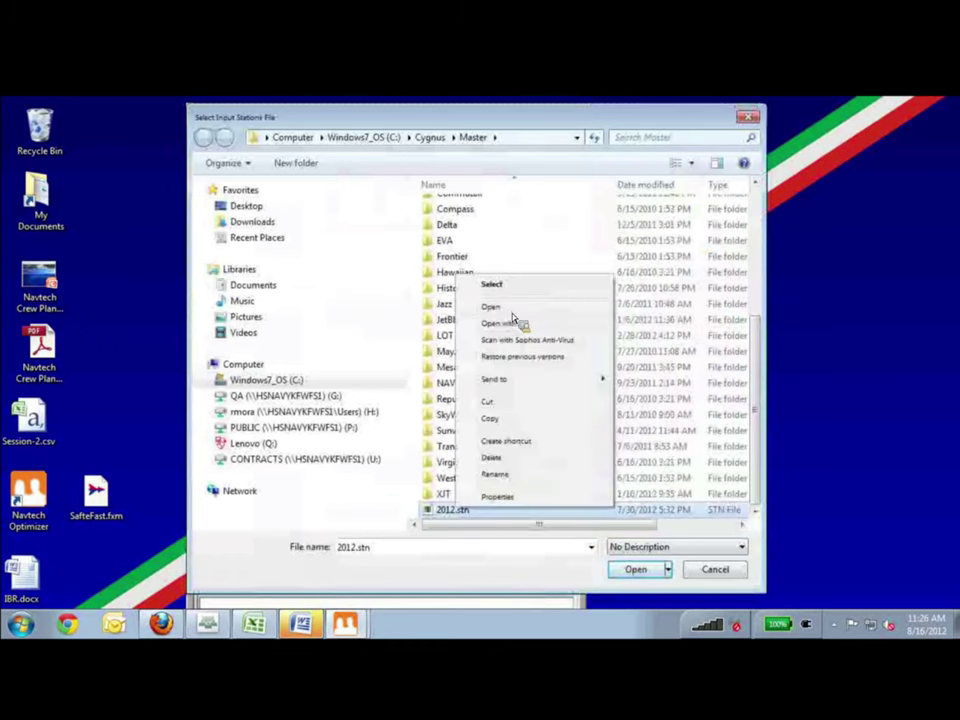
click(512, 316)
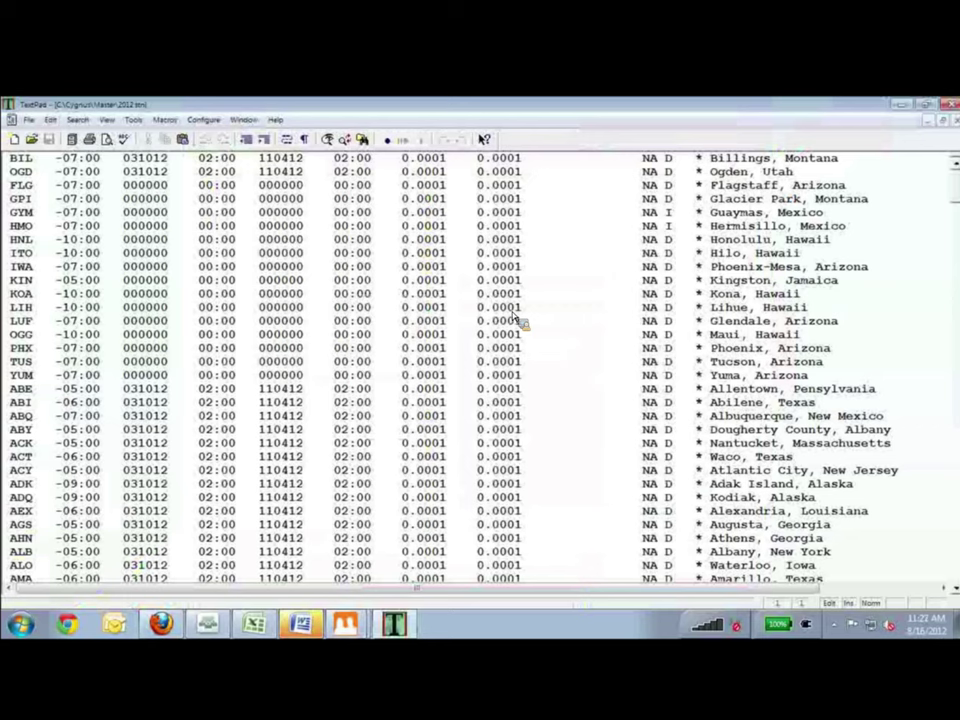
Step: Examine the time change, numeric and region columns of the first stations and of Hermosillo, and close the stations file and its selection dialog
drag(56, 158, 239, 165)
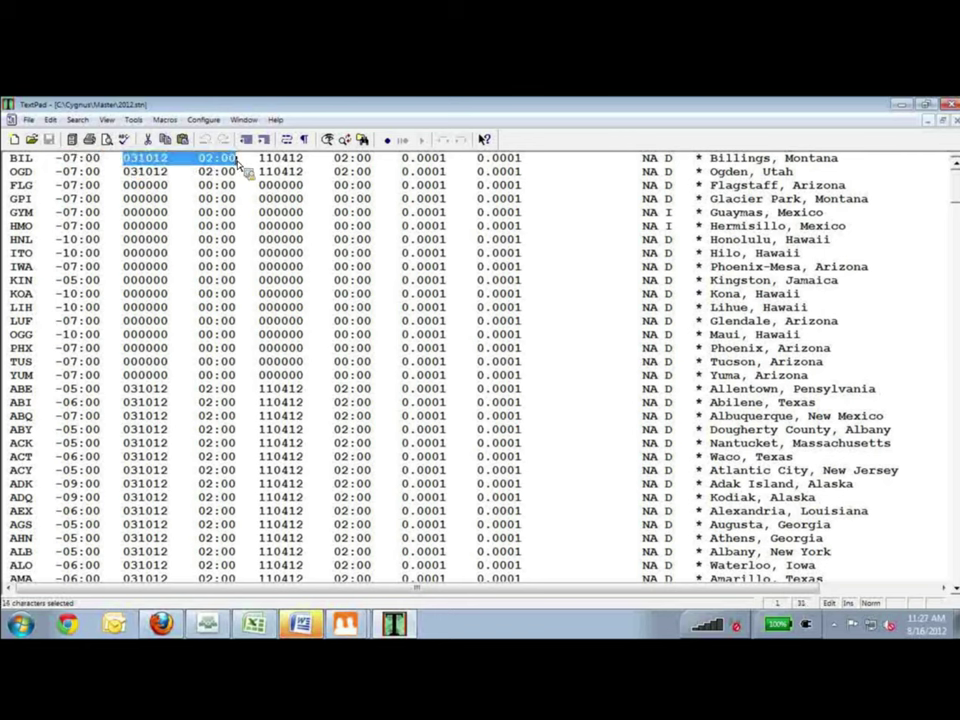
drag(238, 164, 530, 177)
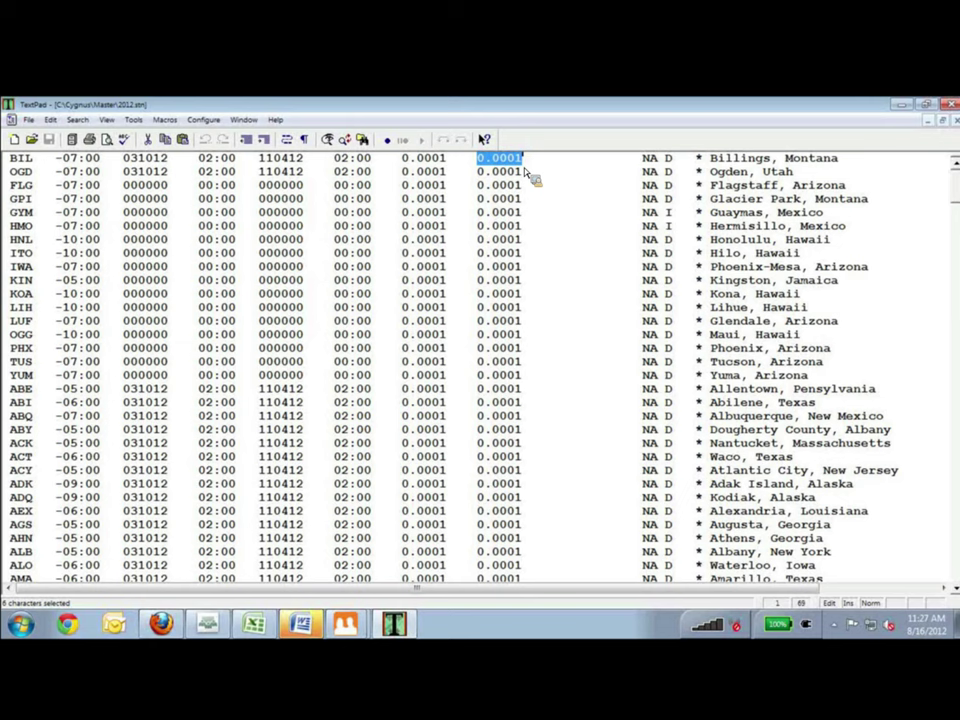
drag(530, 176, 676, 168)
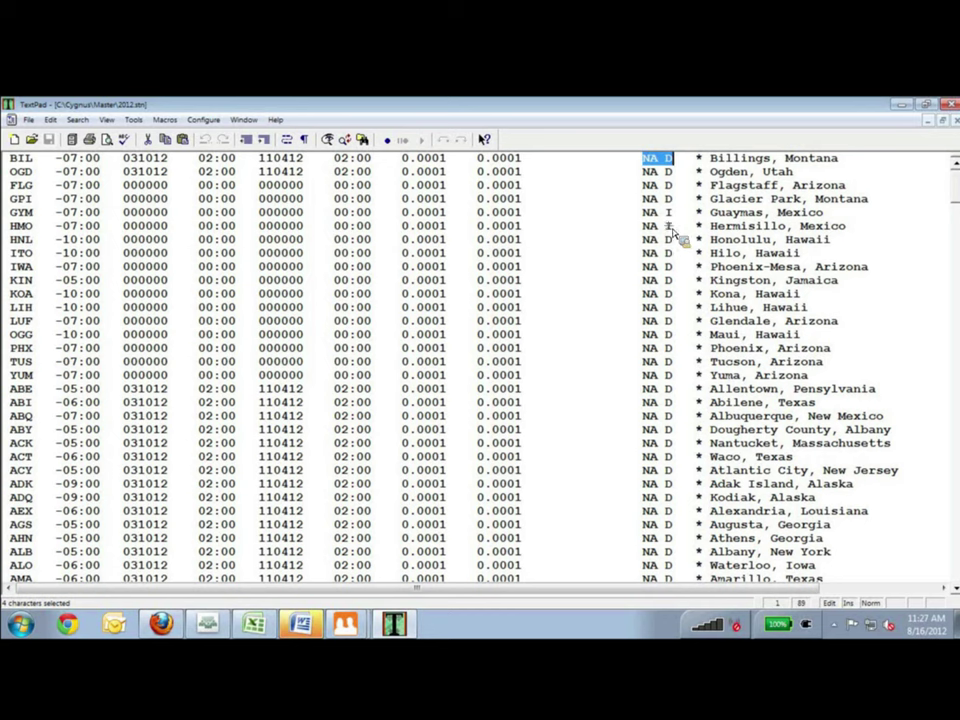
drag(642, 226, 674, 226)
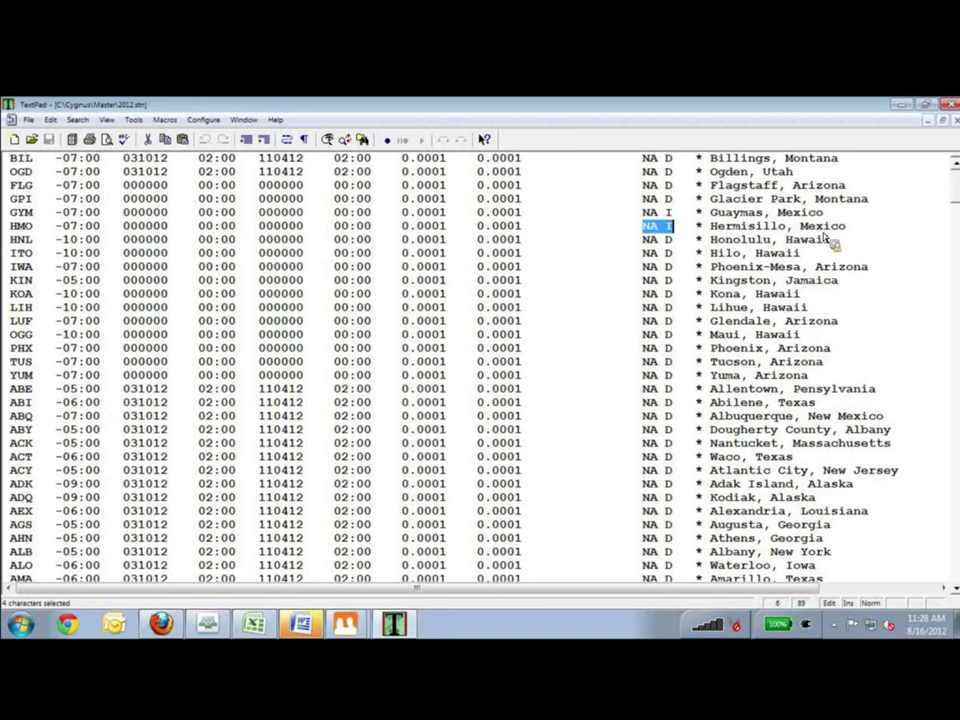
click(953, 104)
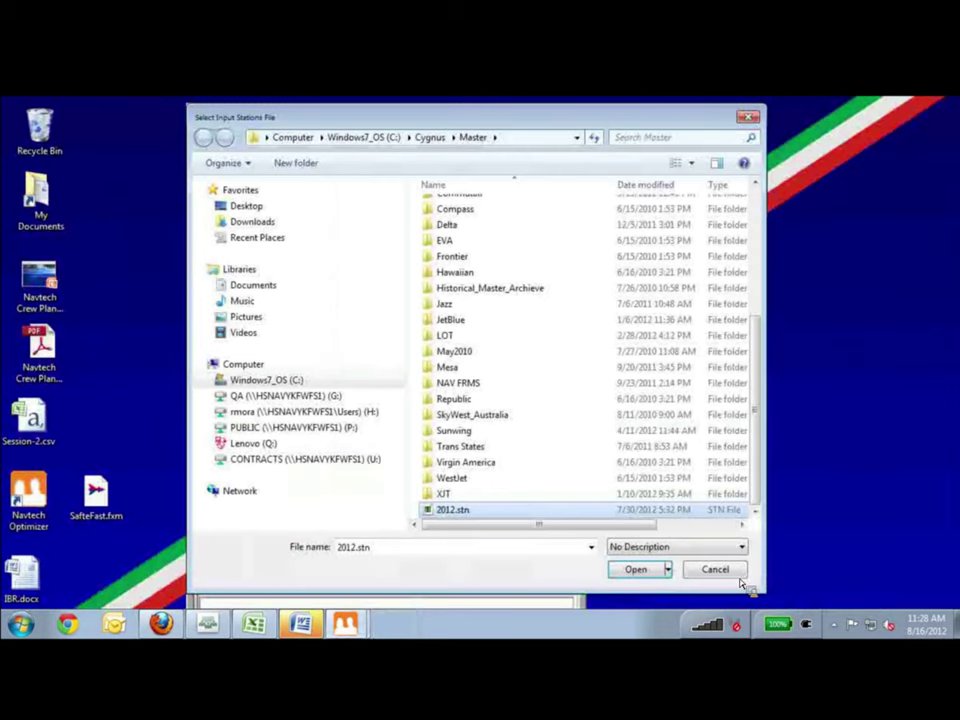
key(Escape)
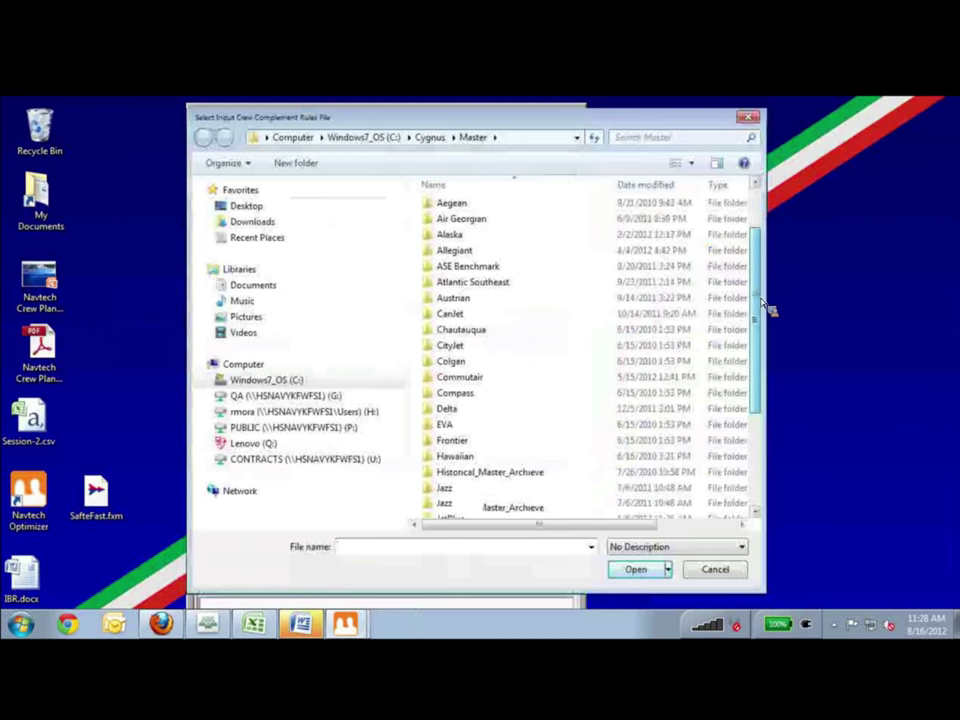
Step: Open CrewRules.crw for reading from the crew complement rules file selection
scroll(763, 306, down, 4)
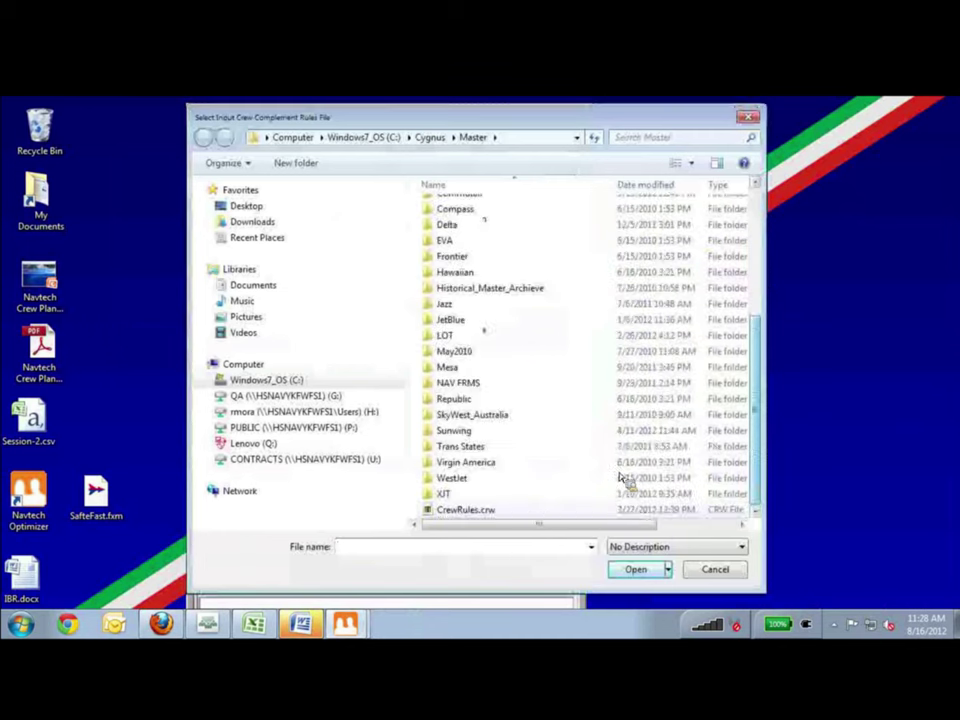
right_click(477, 513)
click(520, 306)
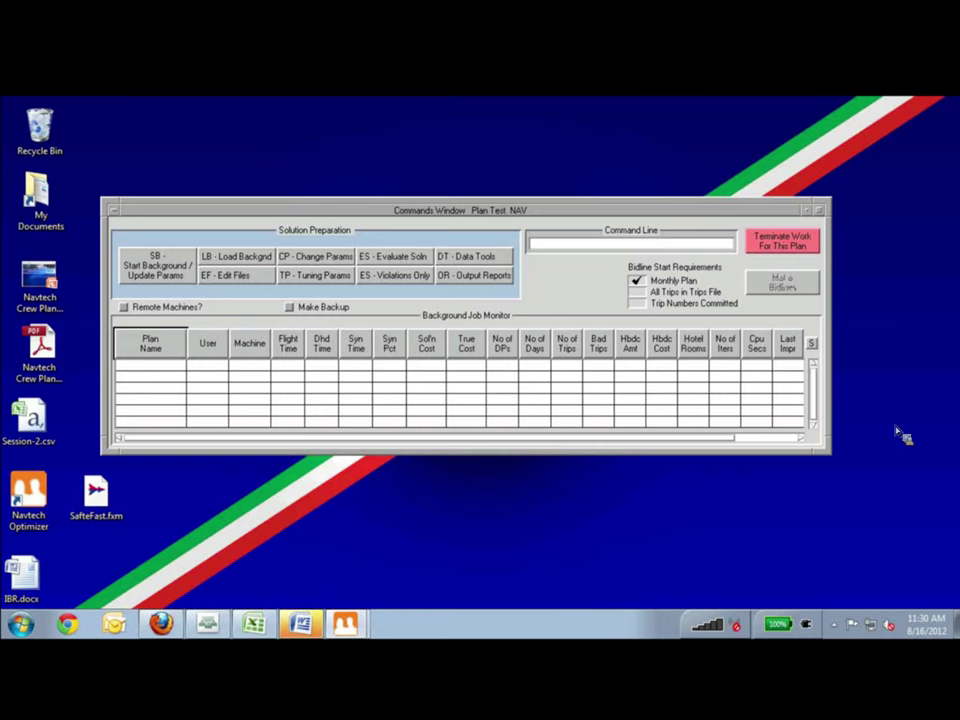
Step: Open the plan's crew base specifications and size limits, and inspect the monthly minimum required for base PIE
click(340, 260)
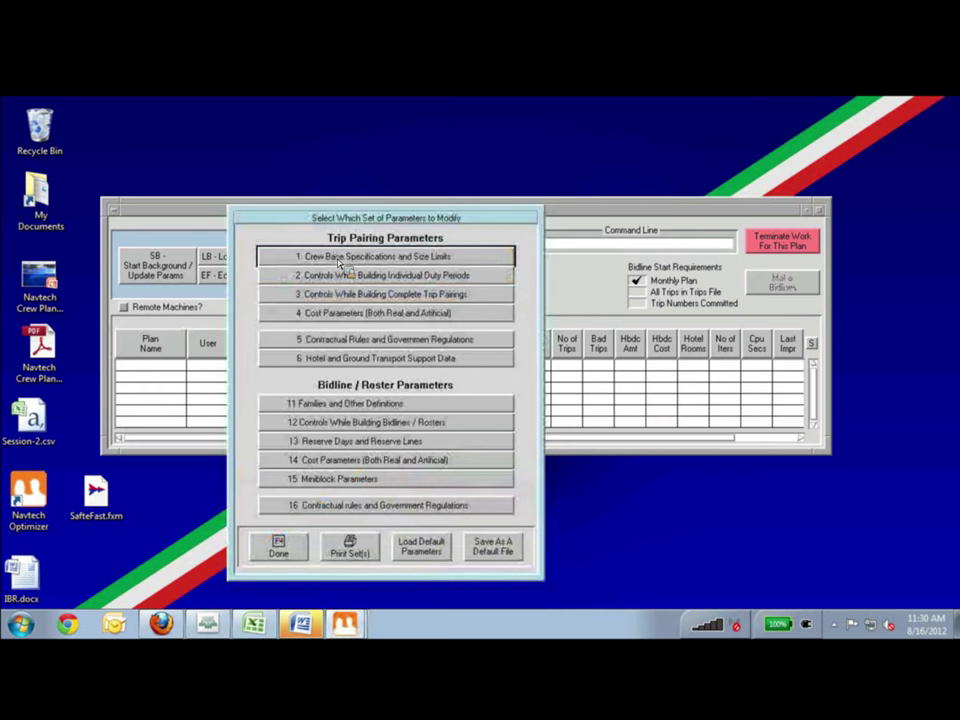
click(340, 260)
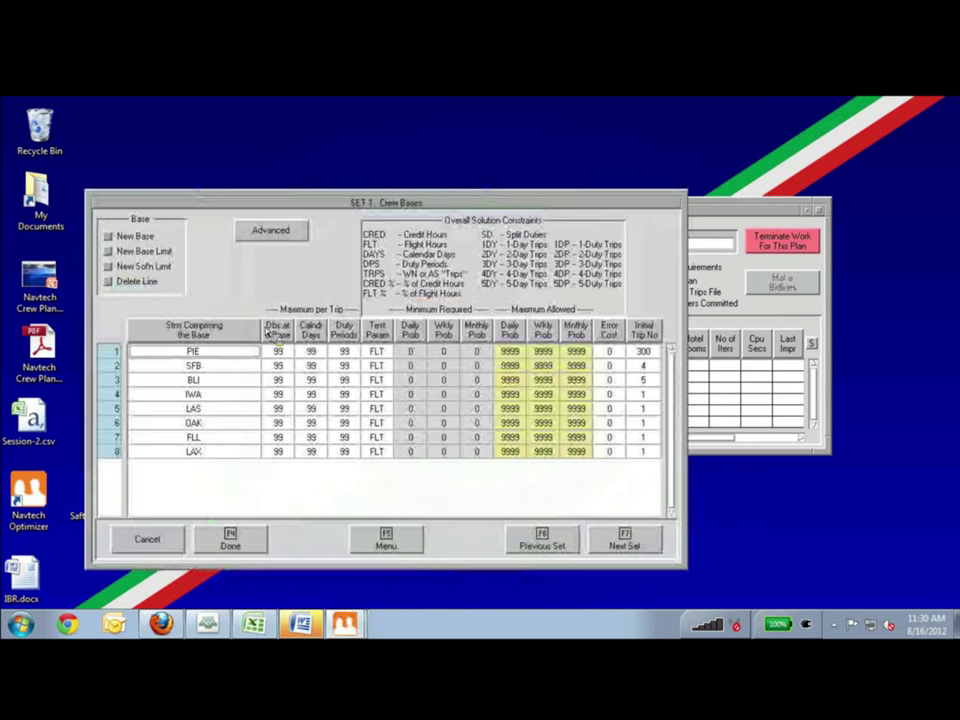
click(477, 354)
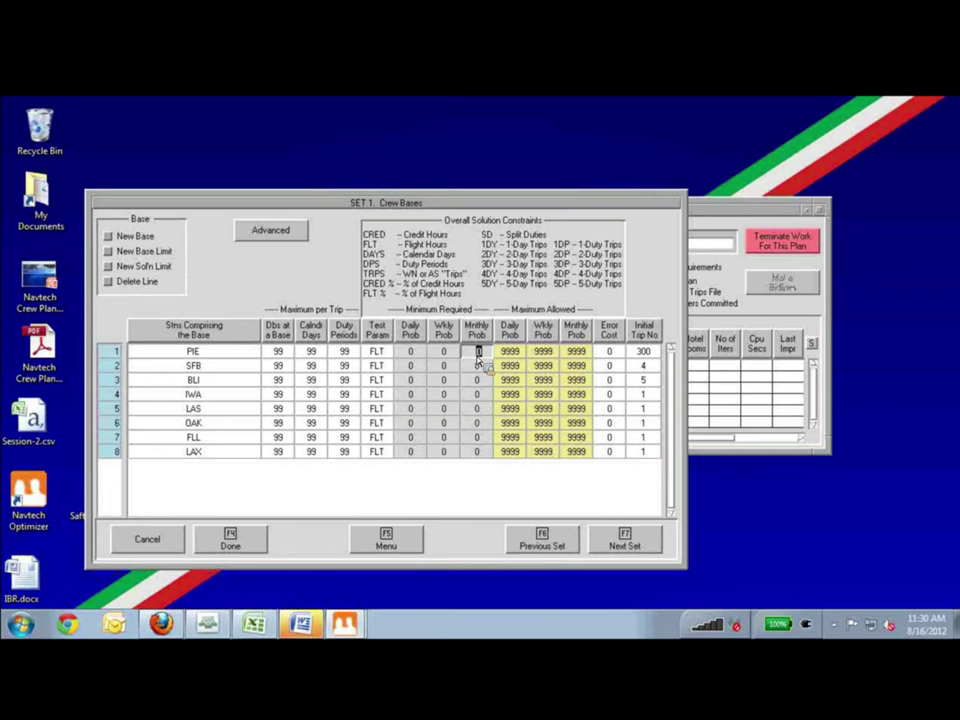
click(477, 355)
Step: Review the allowed aircraft combinations per base in the advanced crew base settings, and close them
click(292, 238)
click(380, 356)
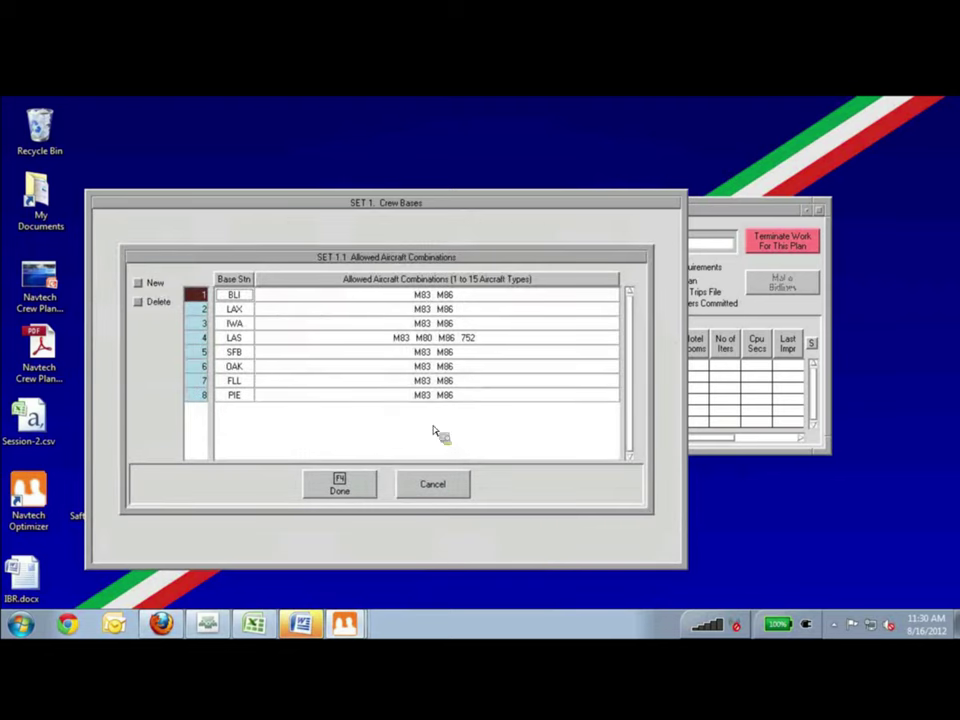
click(361, 494)
Step: In the individual duty period controls, set the linear cost of the maximum connection time between live segments to 150
click(632, 542)
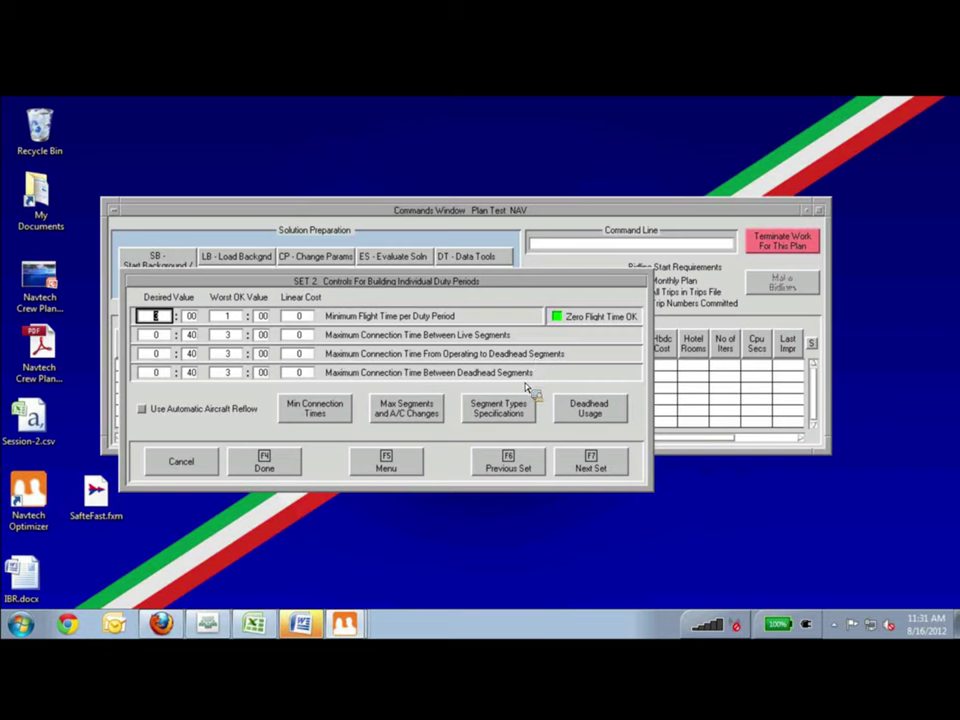
click(229, 341)
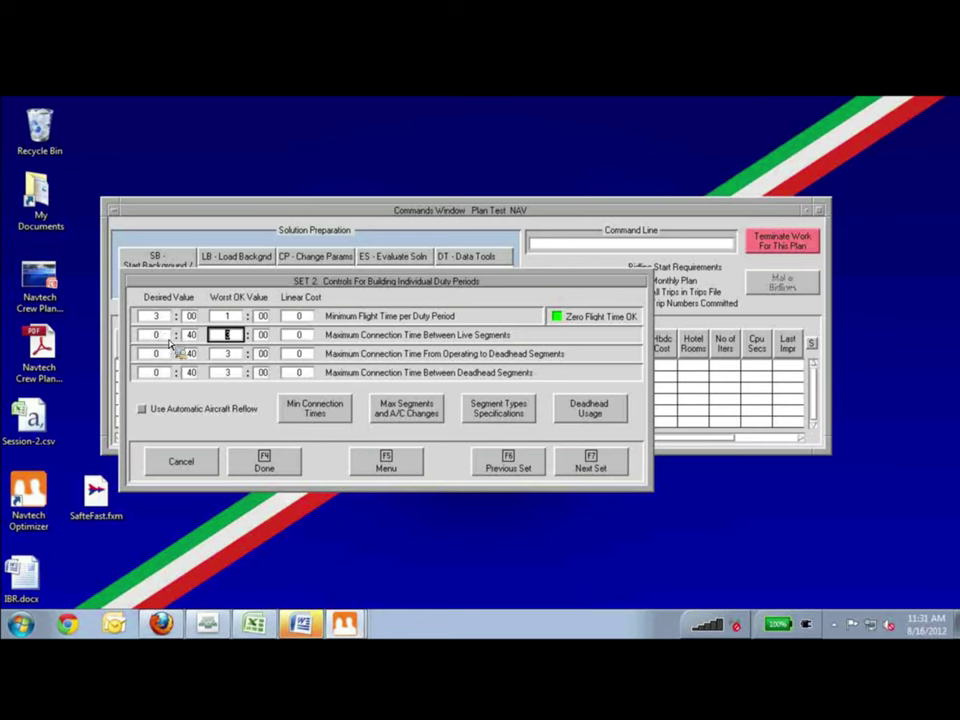
click(236, 342)
click(299, 341)
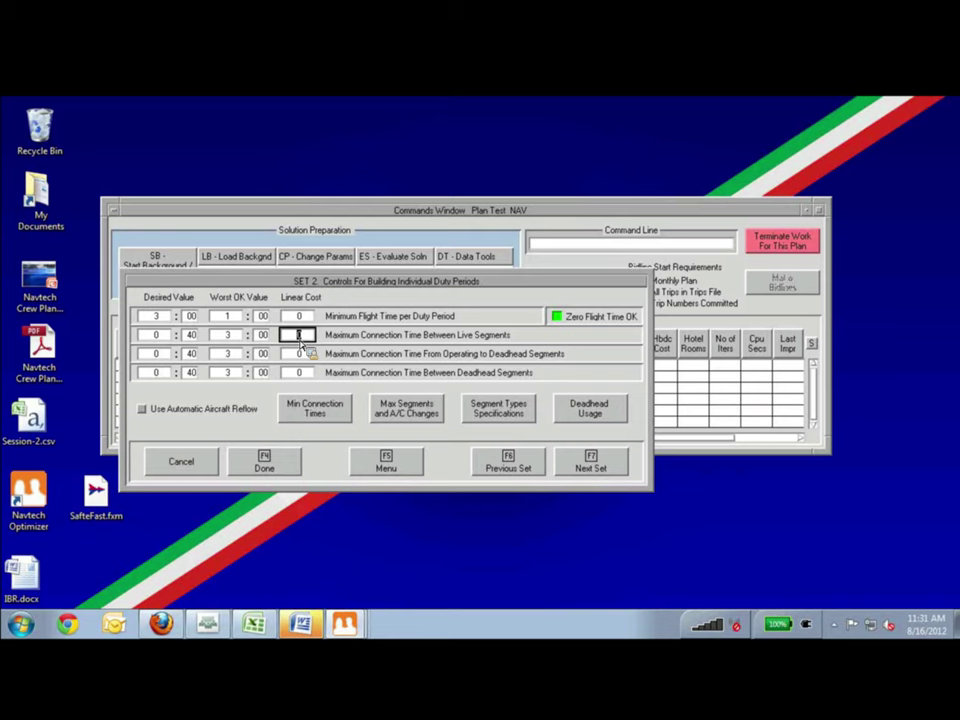
text(150)
Step: Review the minimum connection times and the costs for one, two and three aircraft changes in a duty
click(316, 413)
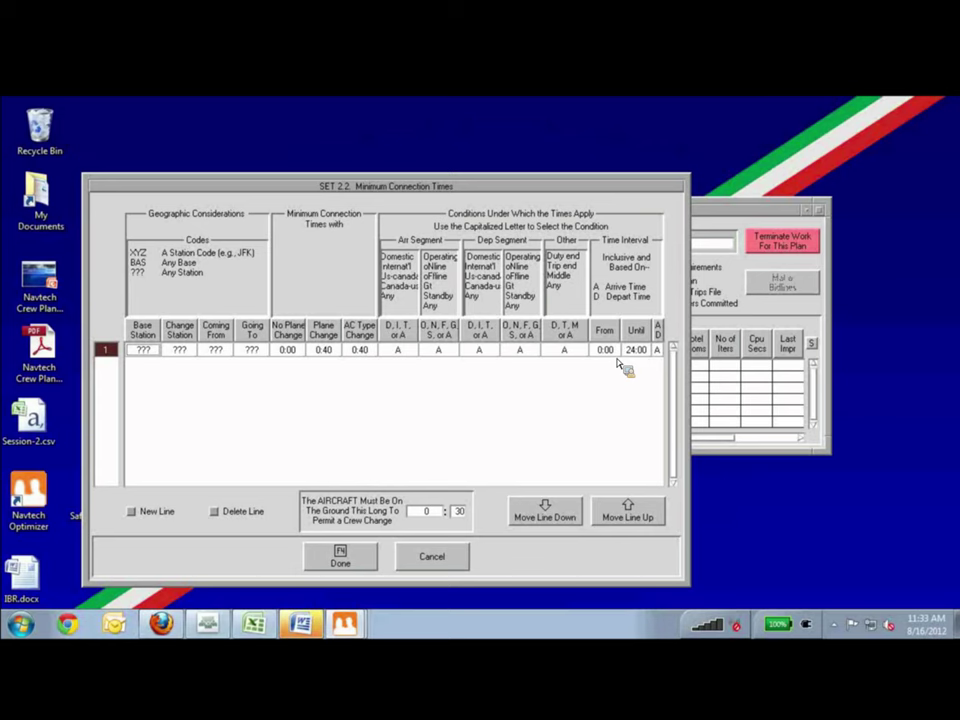
key(F4)
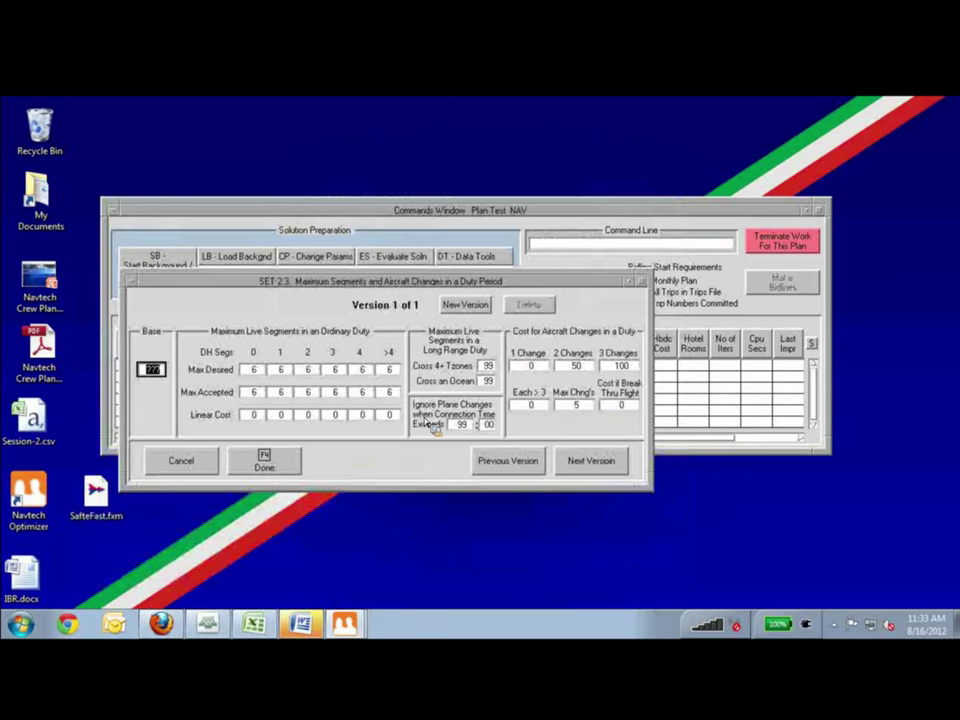
click(532, 368)
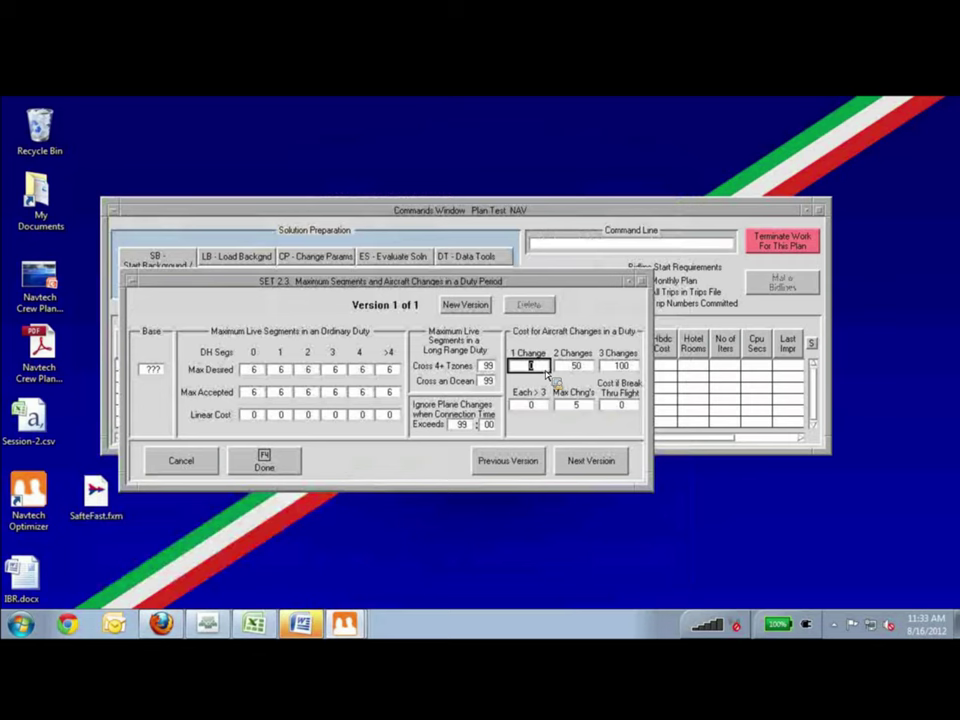
click(587, 369)
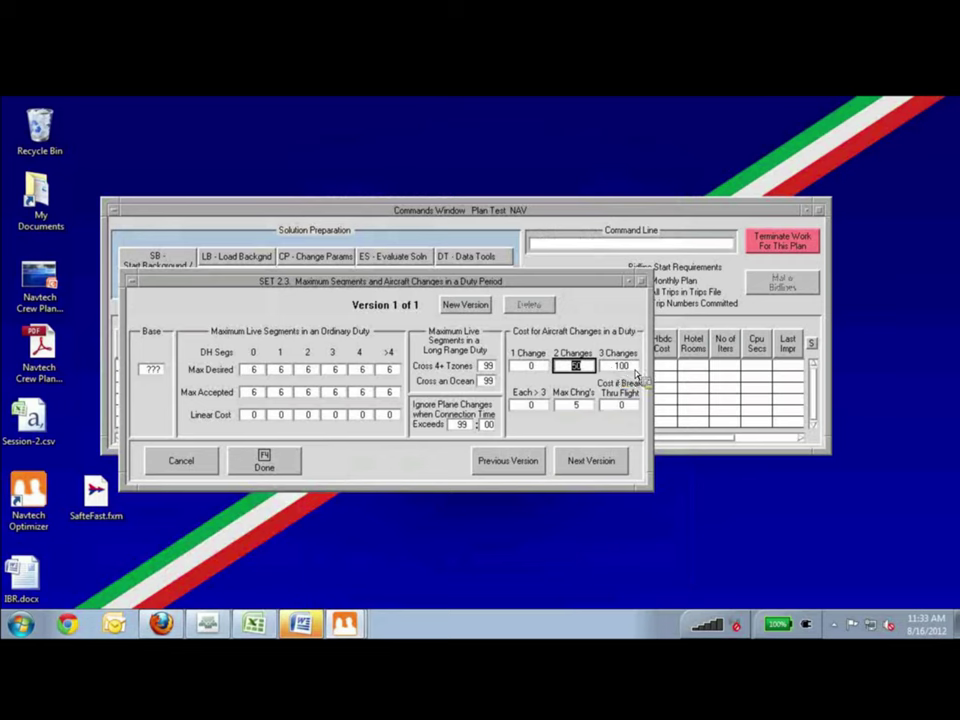
click(634, 369)
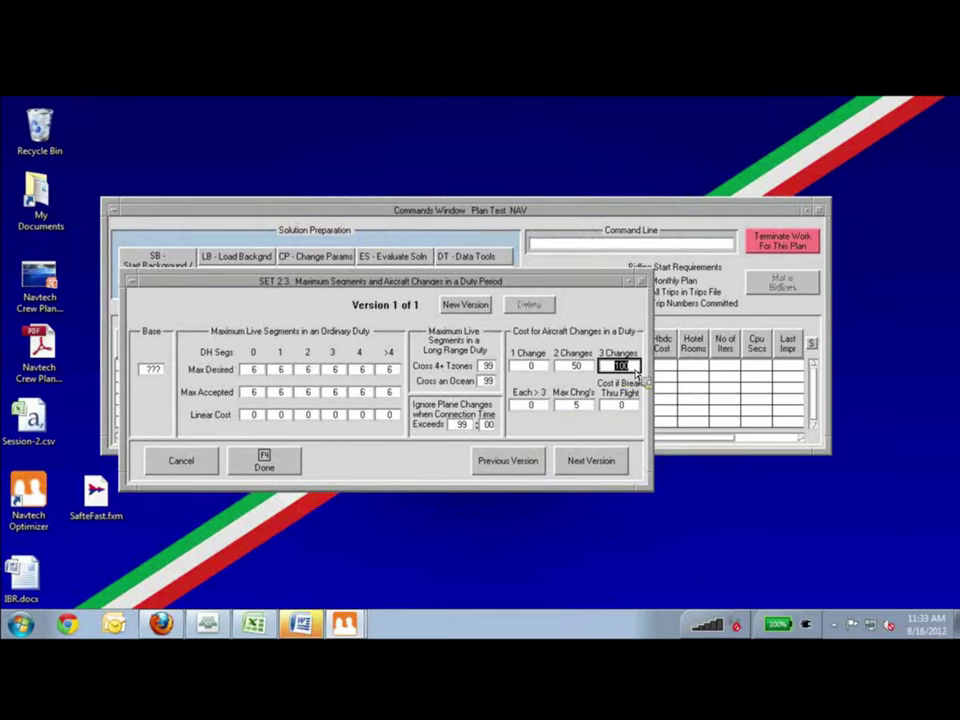
key(F4)
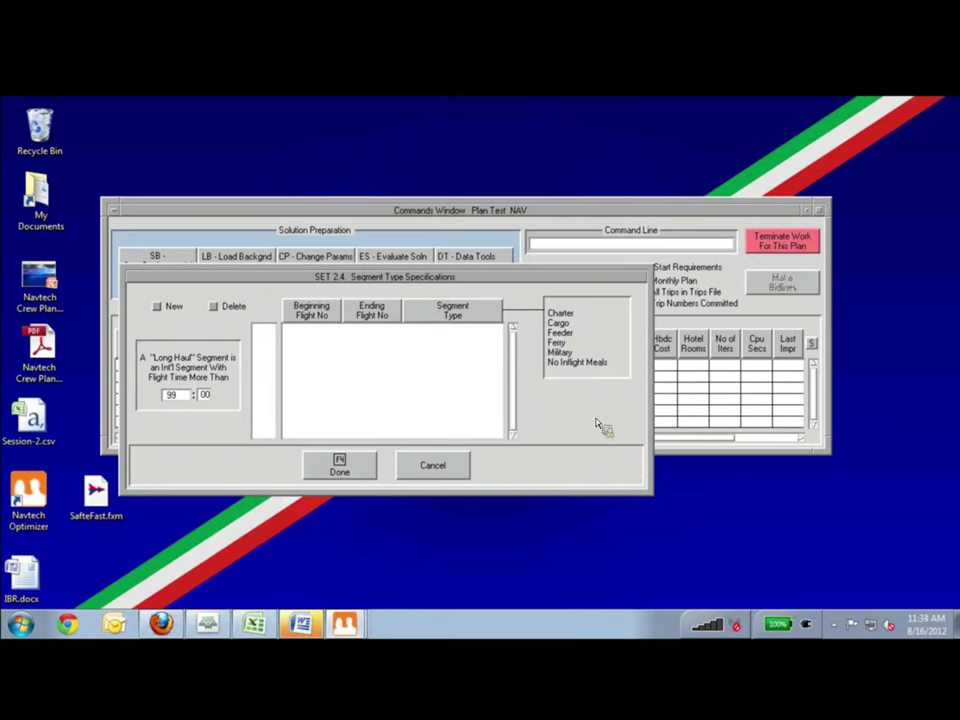
Step: Close the segment type specifications and inspect the deadhead costs for the start and middle of a duty
key(F4)
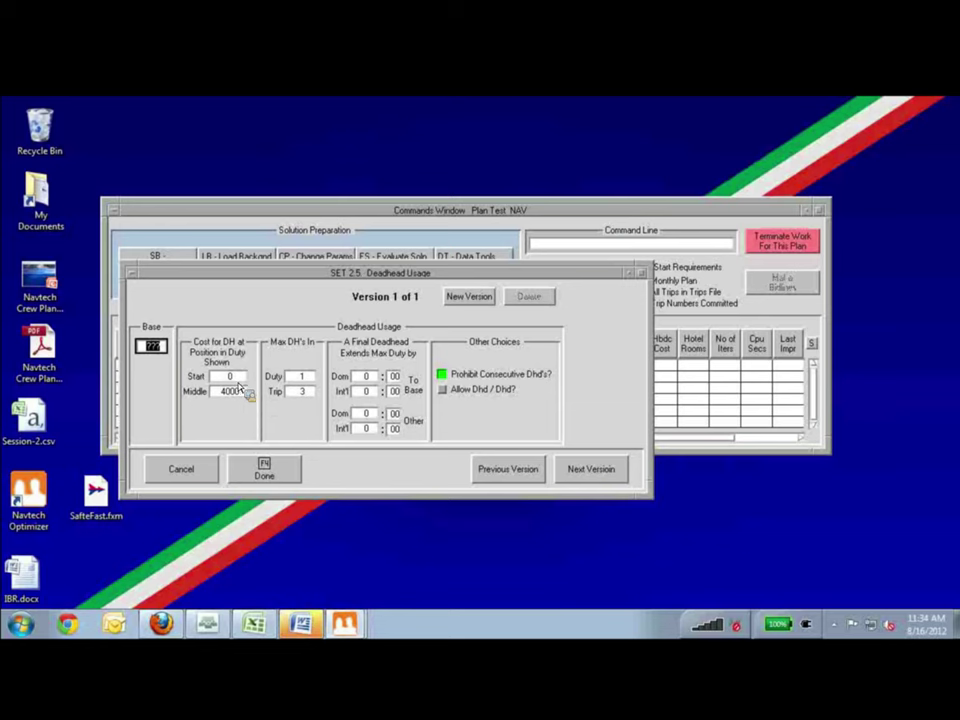
key(Tab)
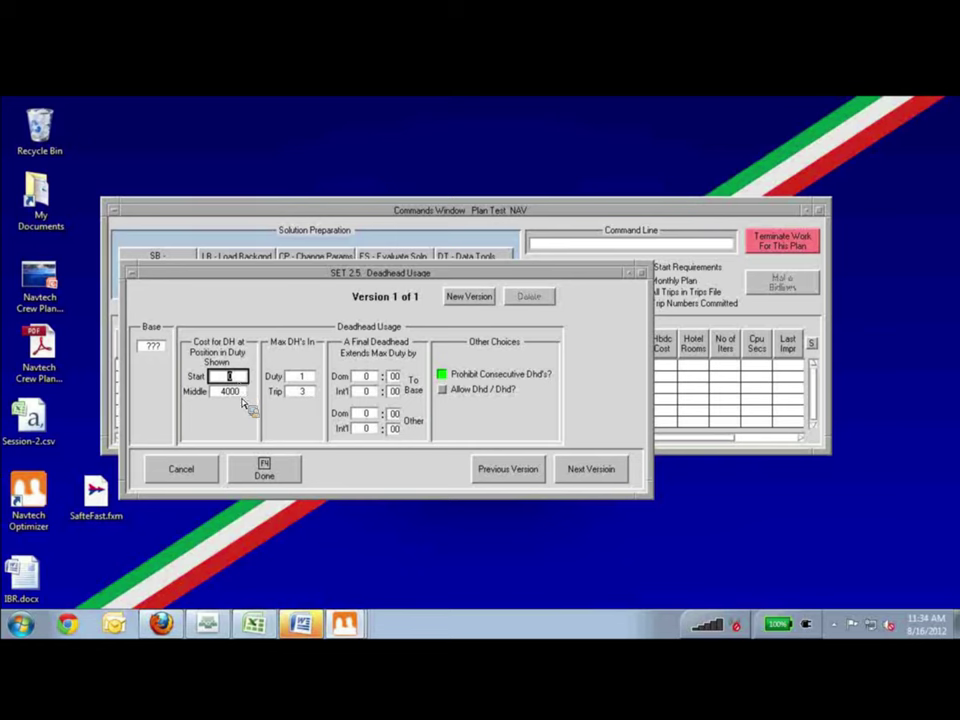
key(Tab)
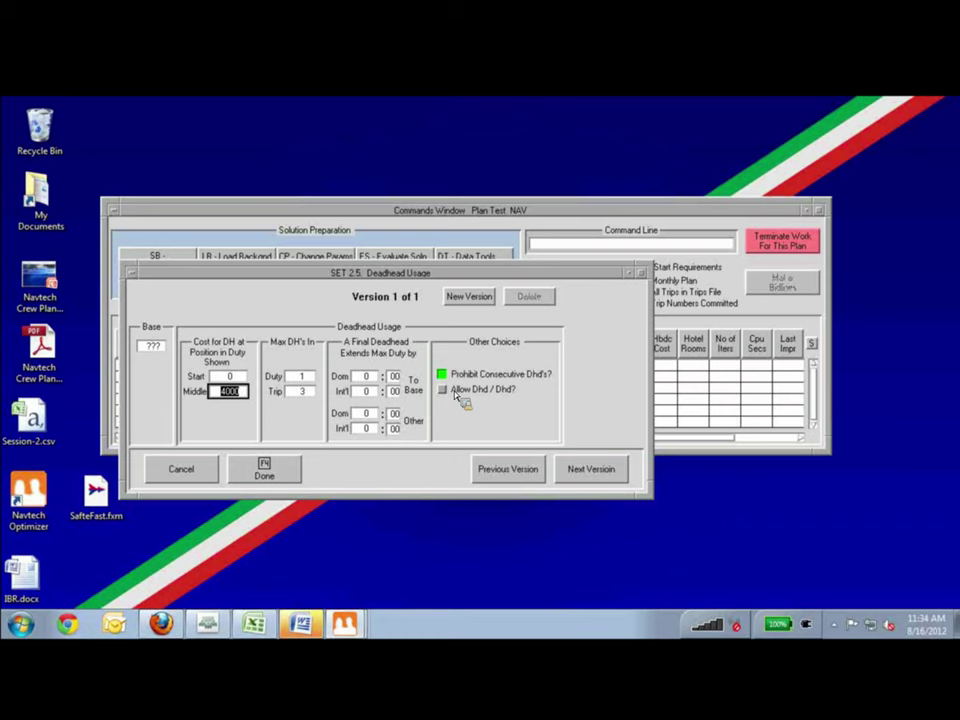
Step: In the controls for building complete trip pairings, set the desired value of the maximum duty break to 12 hours
click(586, 470)
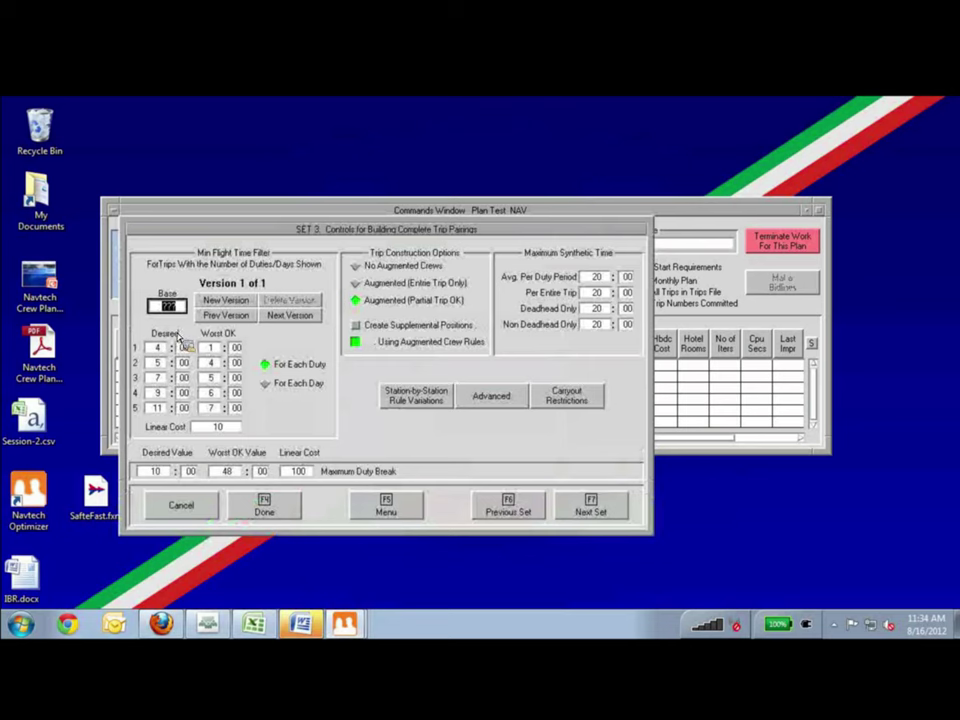
click(156, 407)
text(11)
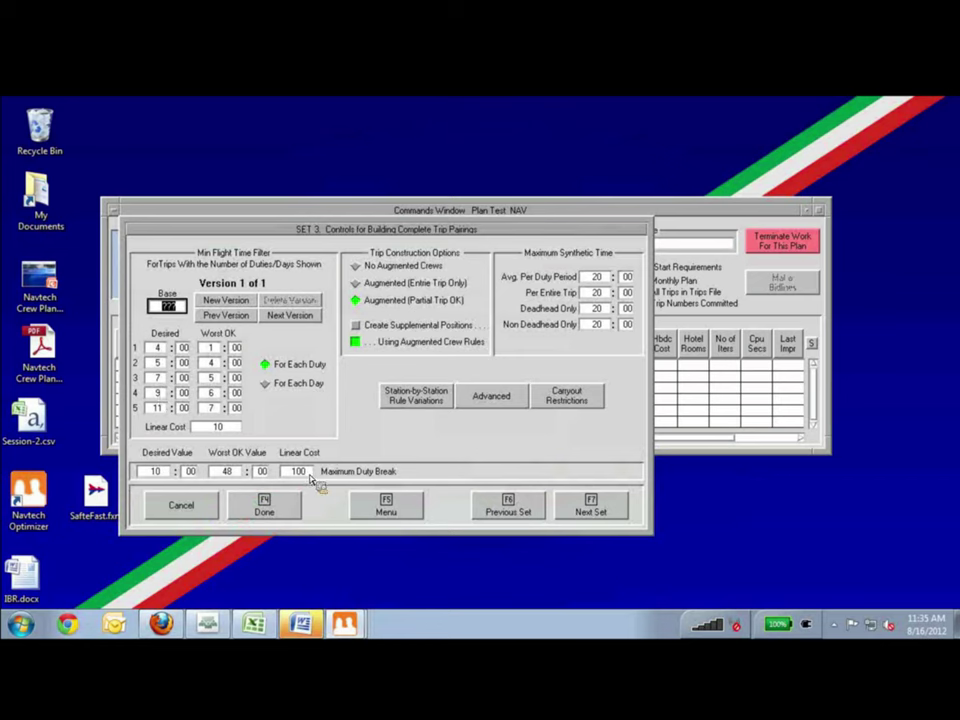
click(160, 472)
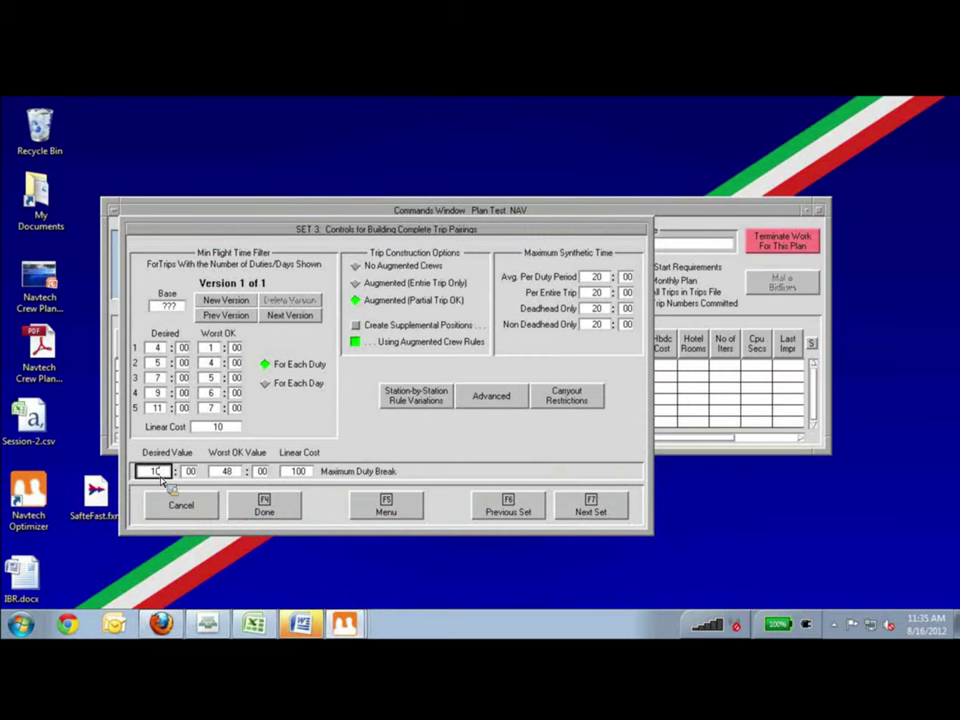
key(BackSpace)
text(2)
Step: Review the station-by-station rule variations and the carry-out trip rules within the complete trip pairing controls
click(437, 410)
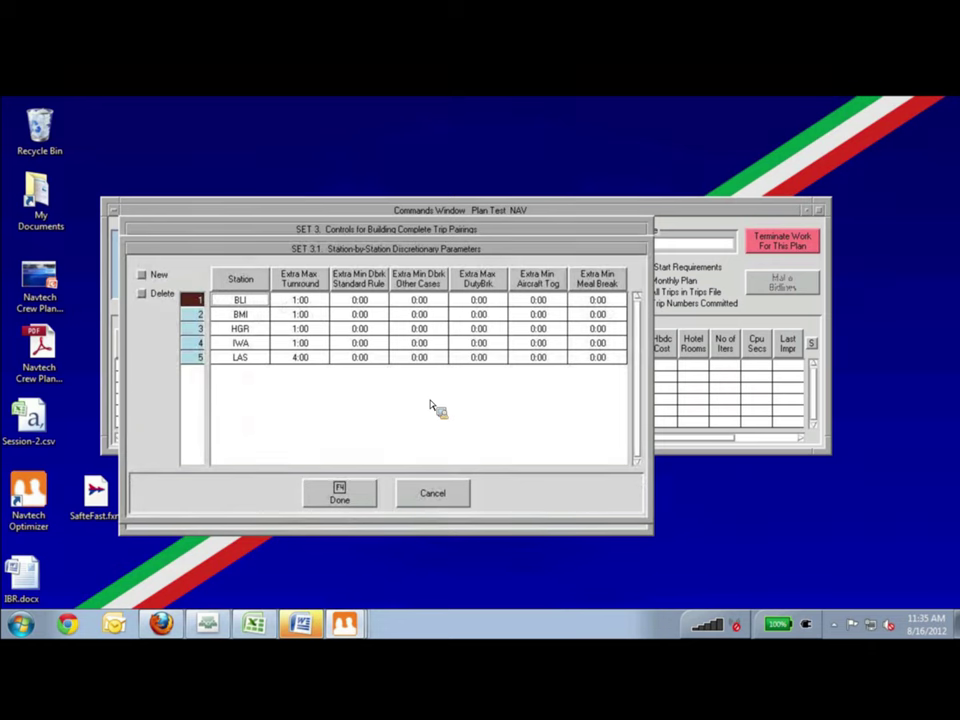
click(368, 503)
click(598, 398)
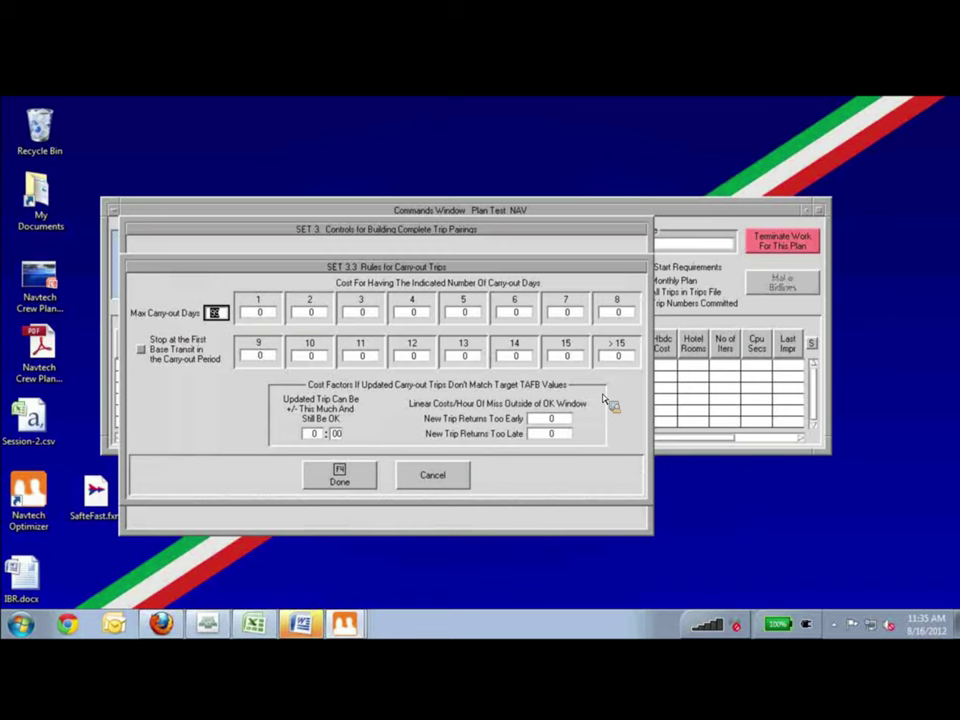
key(F4)
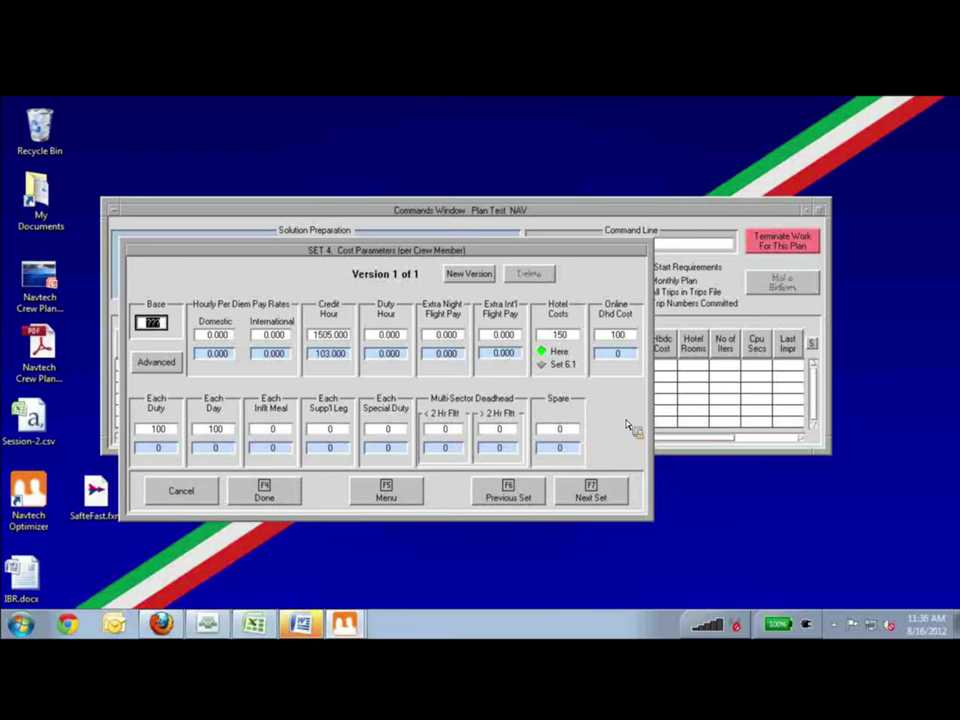
Step: Review the per diem, credit hour and hotel costs per crew member, trying Set 6.1 as the hotel cost source before restoring Here
click(217, 360)
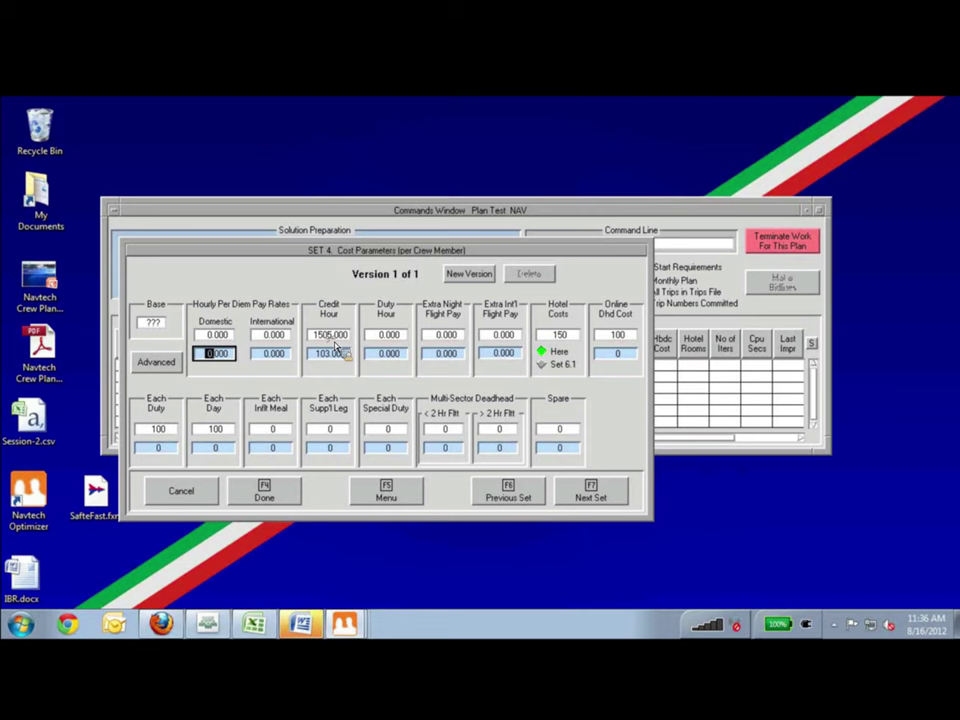
key(Tab)
key(Tab)
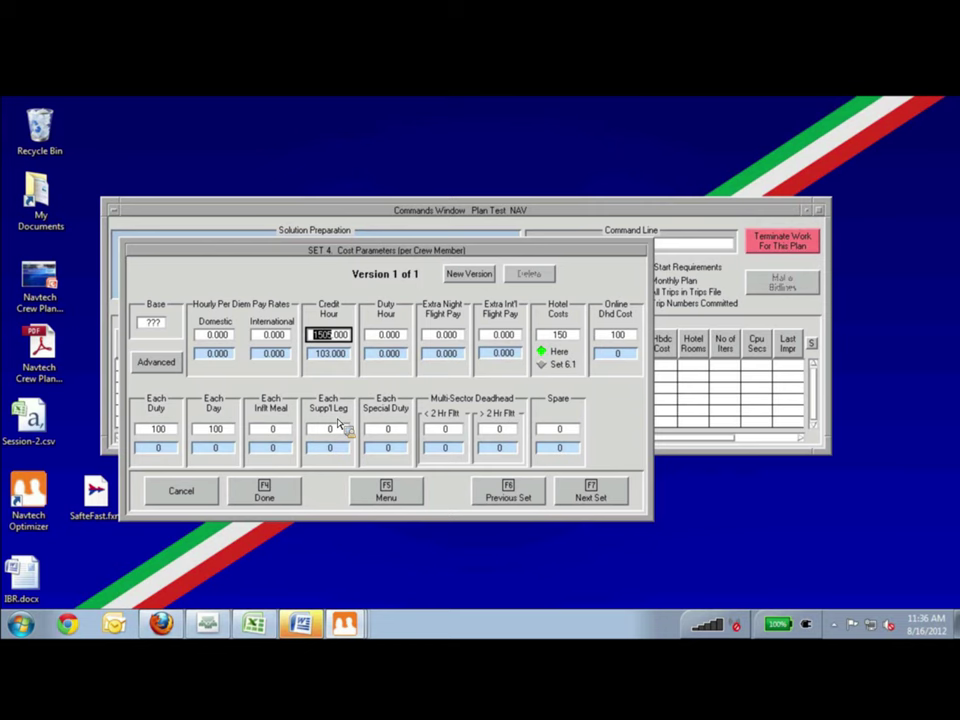
click(547, 370)
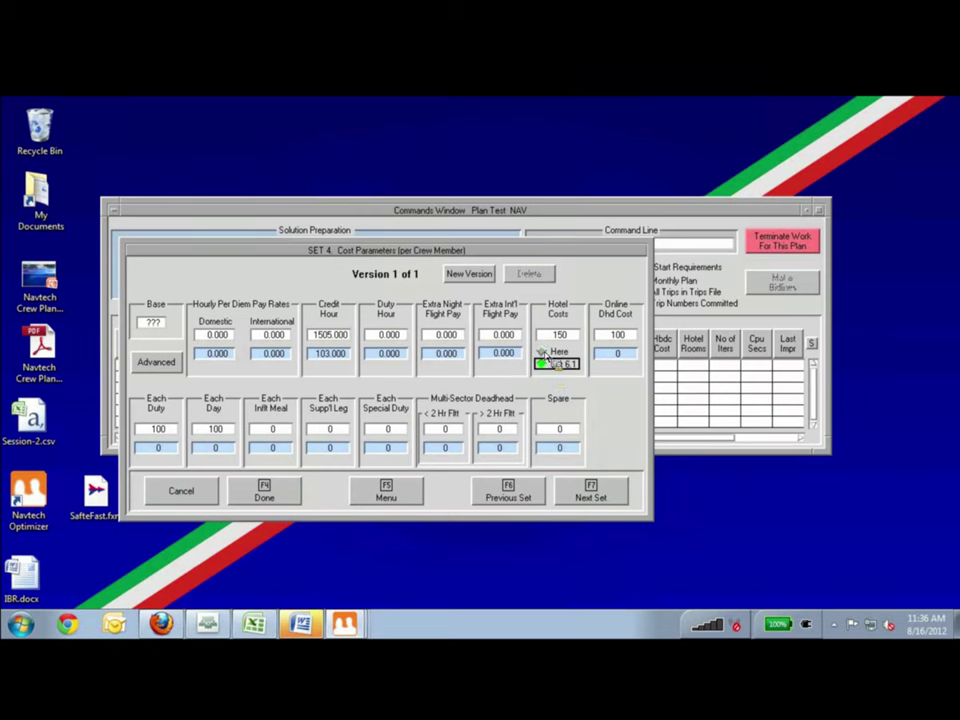
click(543, 354)
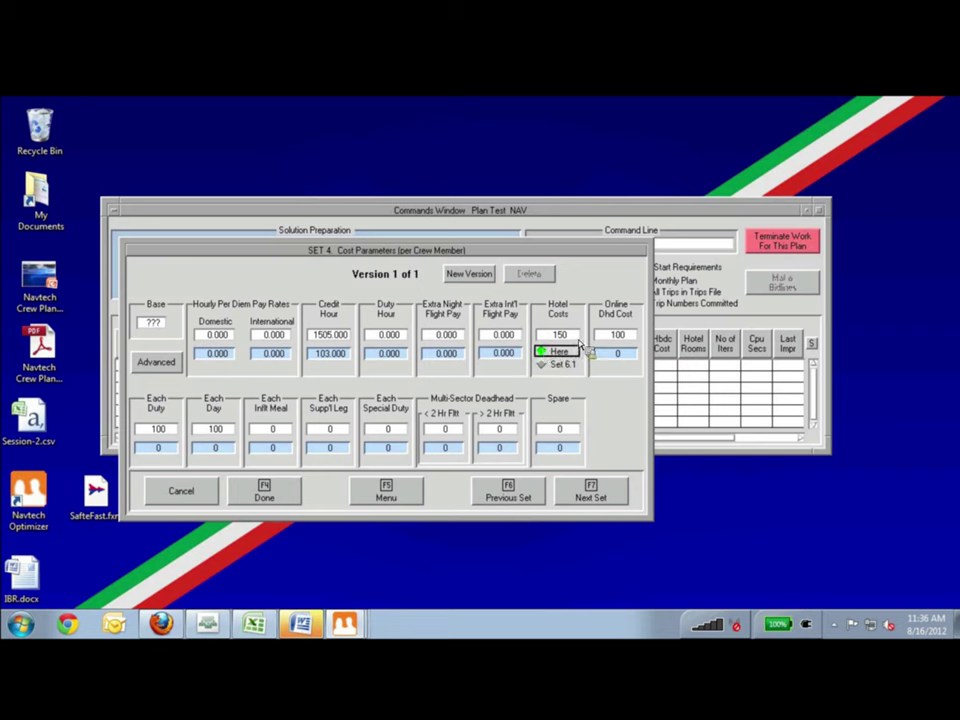
key(shift+Tab)
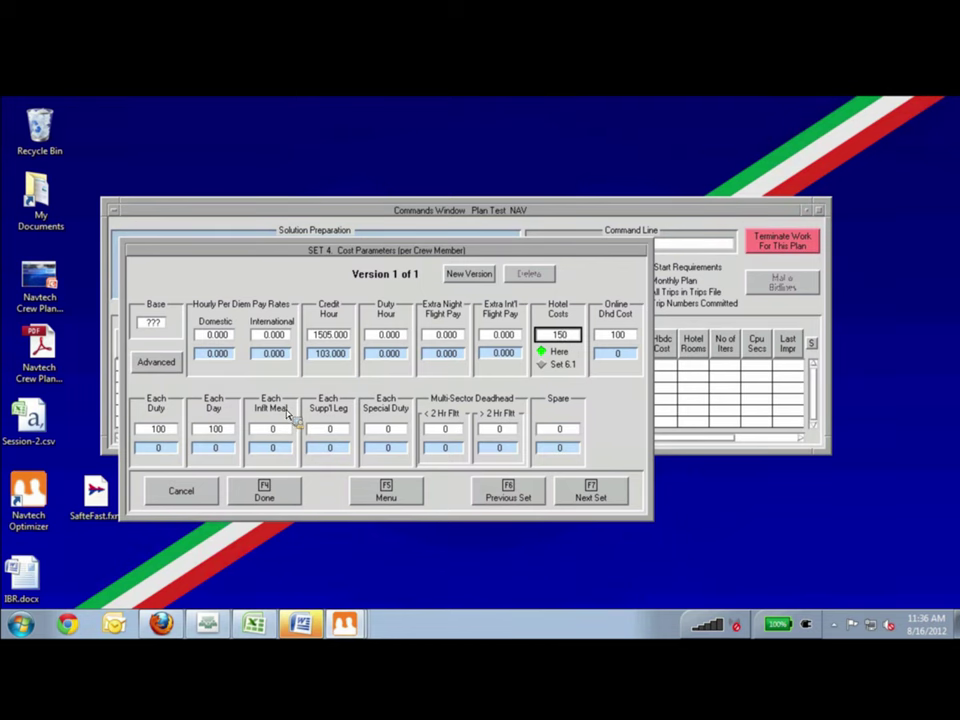
Step: Go to the contract rules and government regulations and review the briefing and debriefing times
click(588, 492)
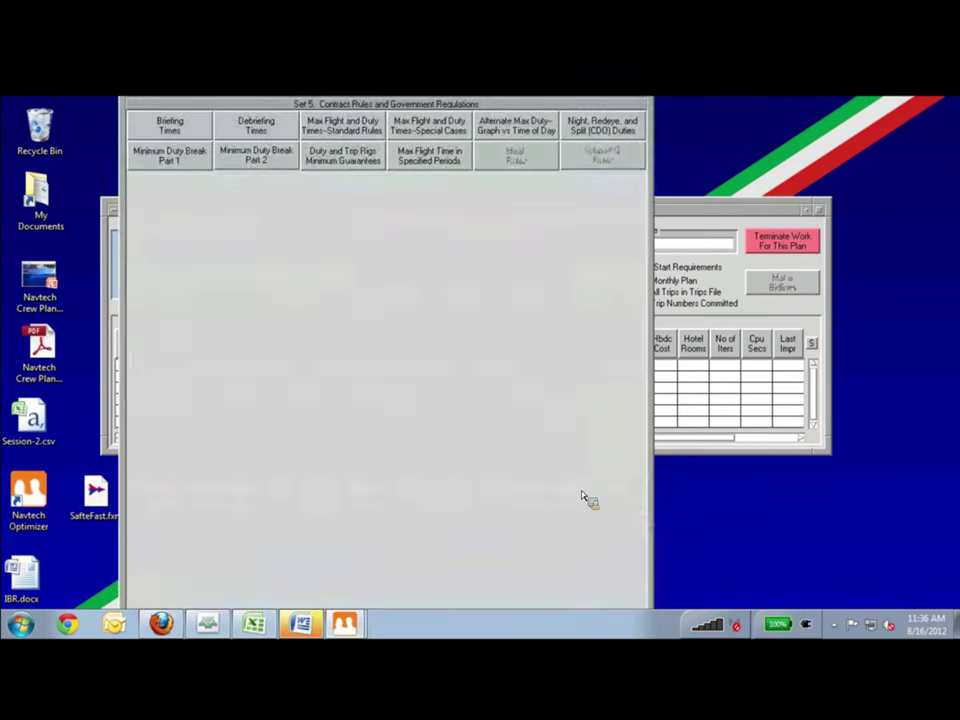
click(170, 124)
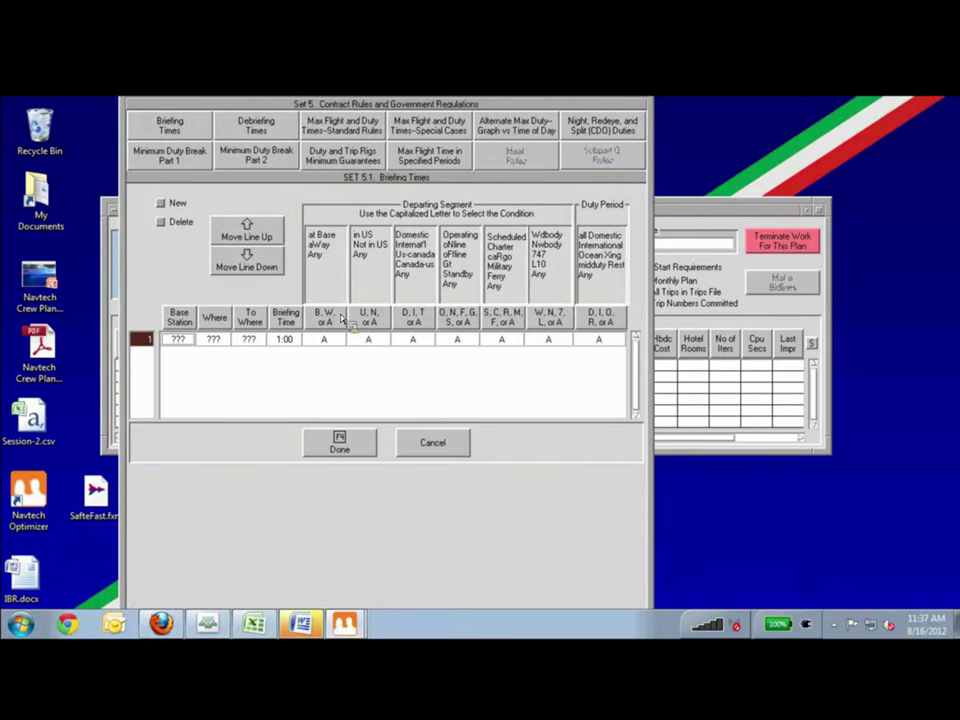
click(256, 125)
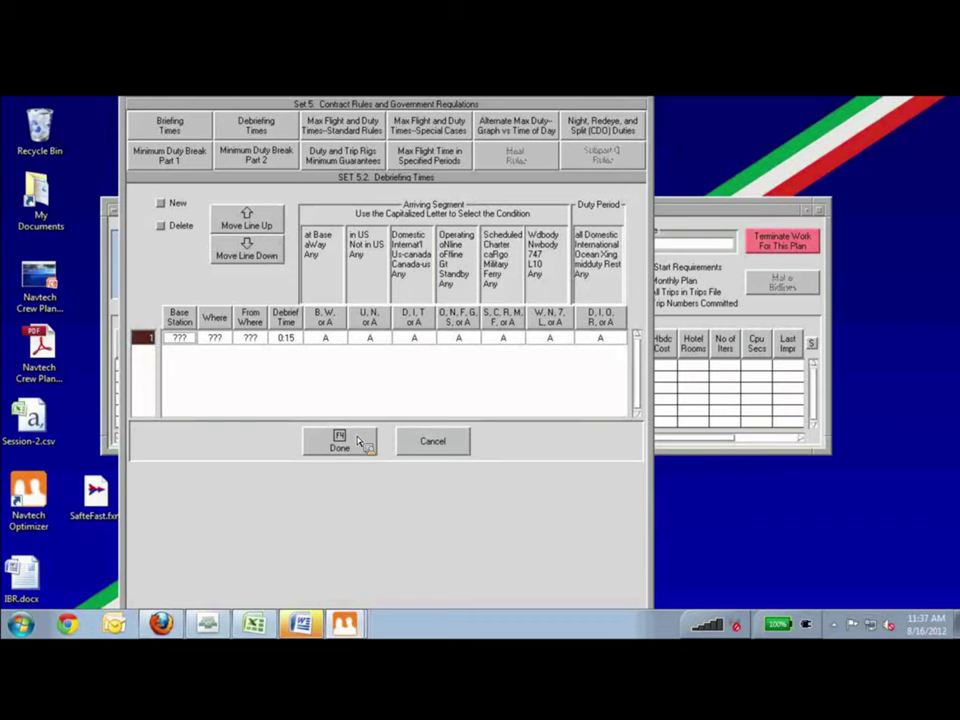
Step: Examine the standard maximum flight and duty time limits across all three versions, including the available duty period types
click(375, 132)
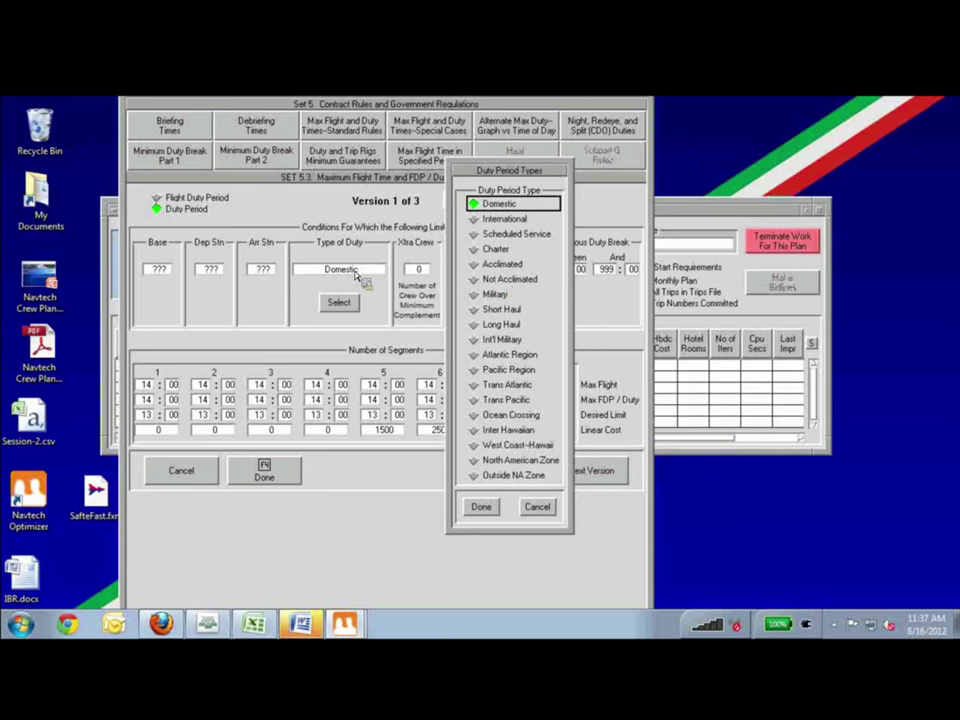
key(Return)
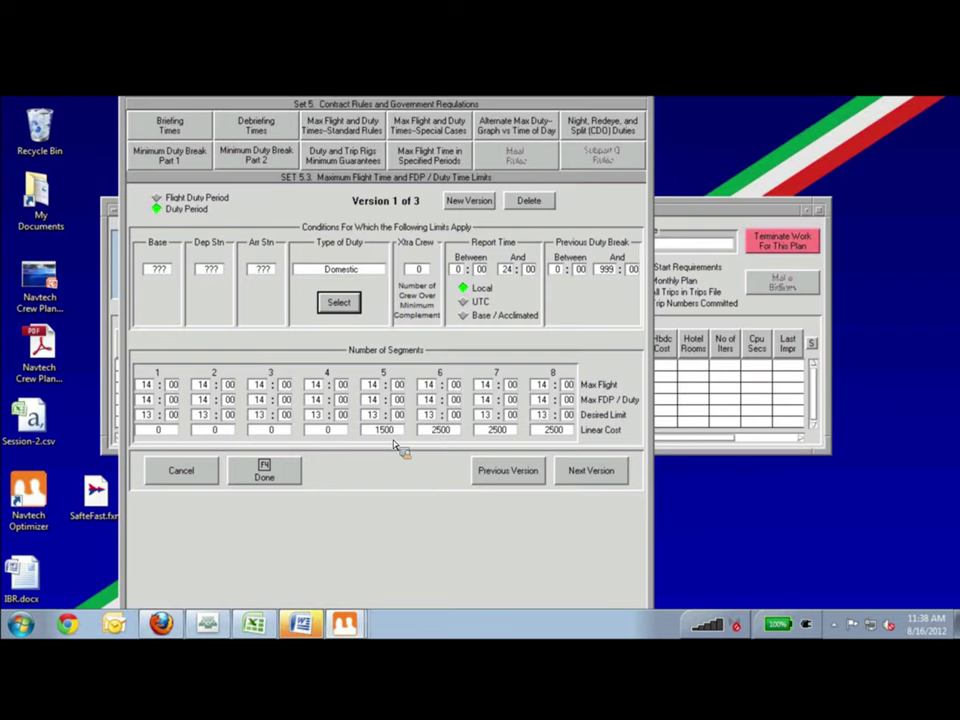
key(alt+n)
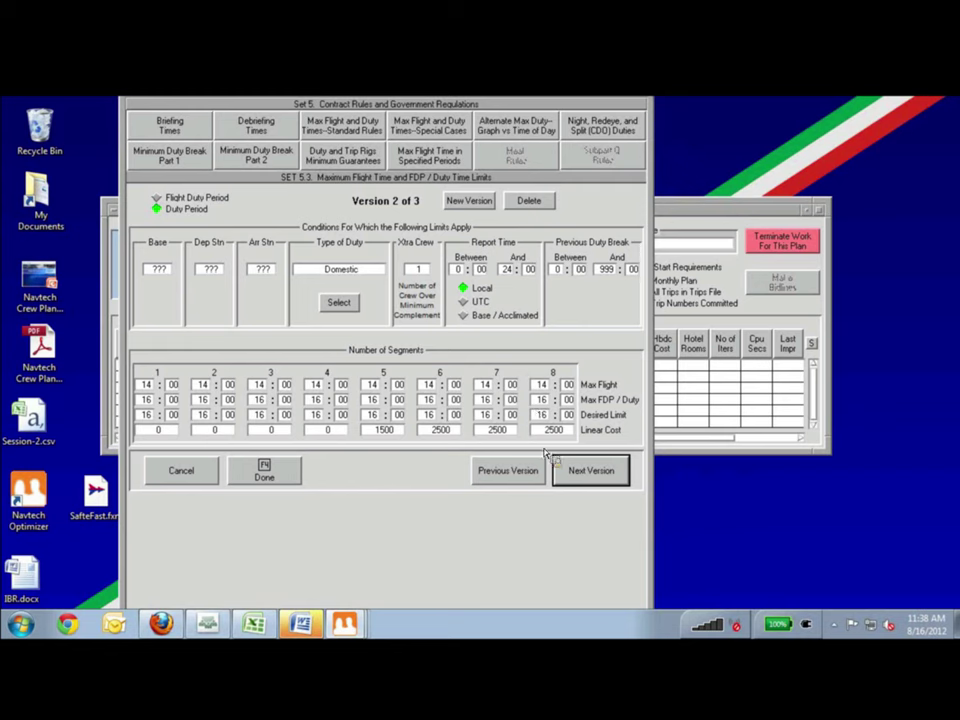
key(alt+n)
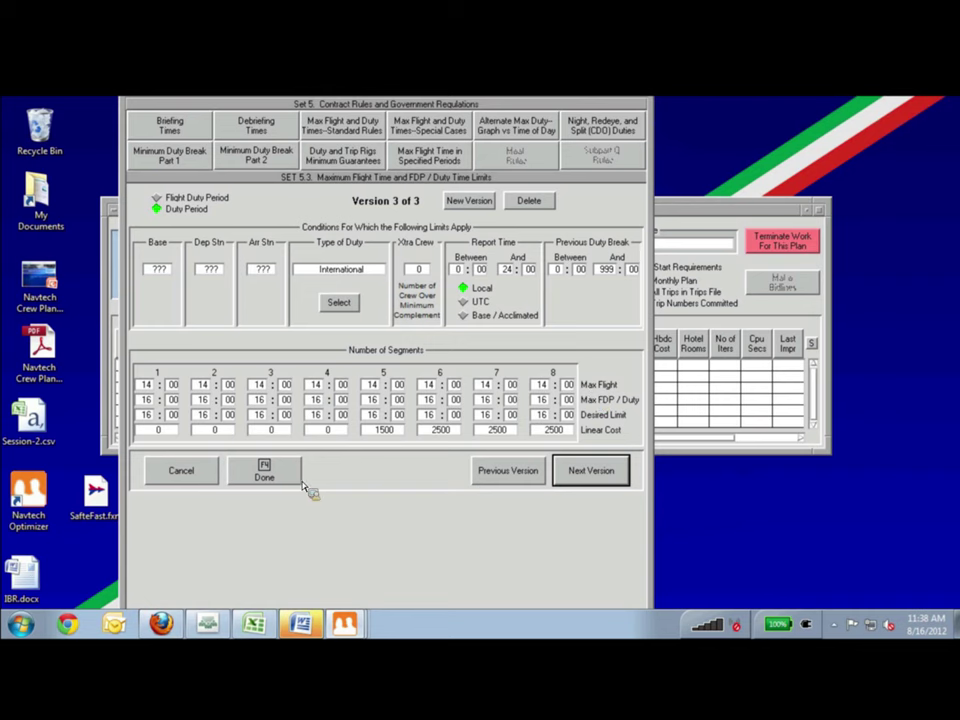
Step: Review the special-case and alternate maximum duty limits, along with the night, redeye and split duty rules
click(458, 134)
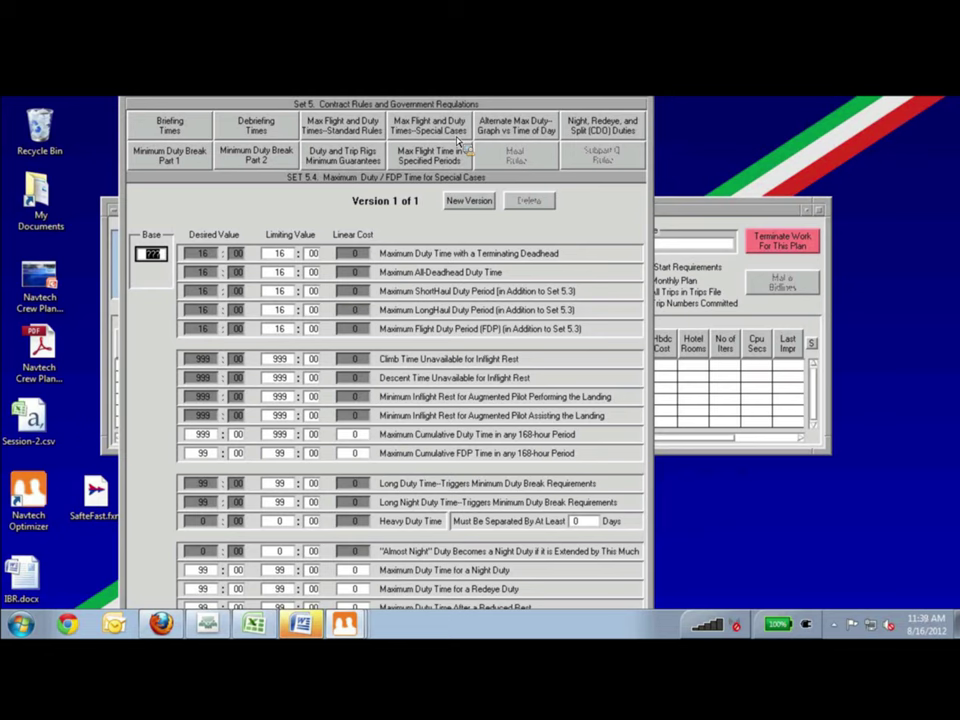
click(514, 126)
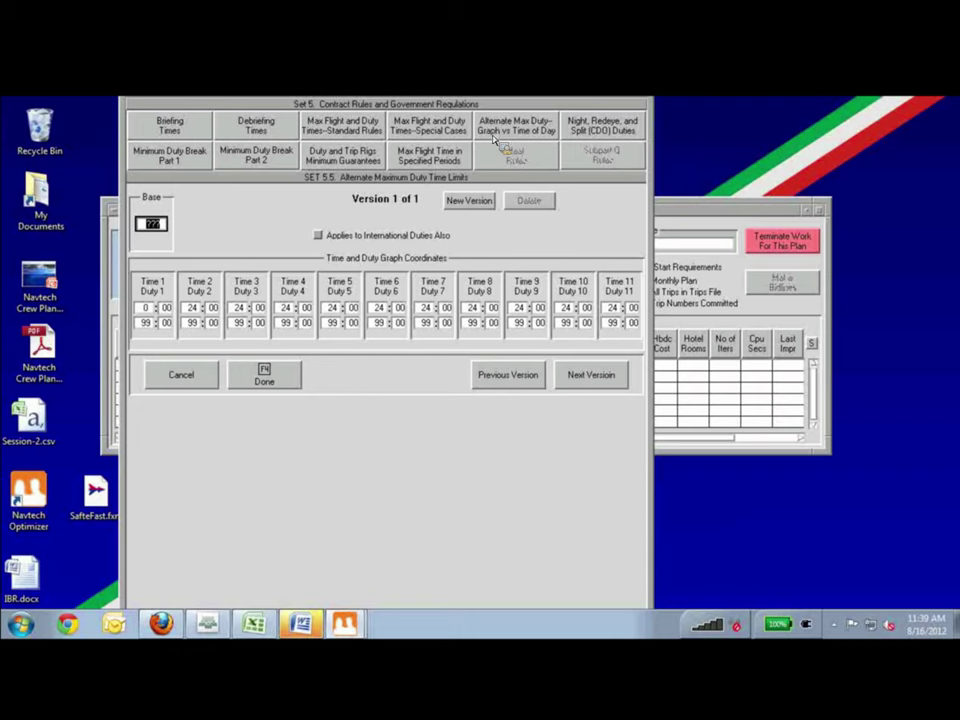
click(628, 134)
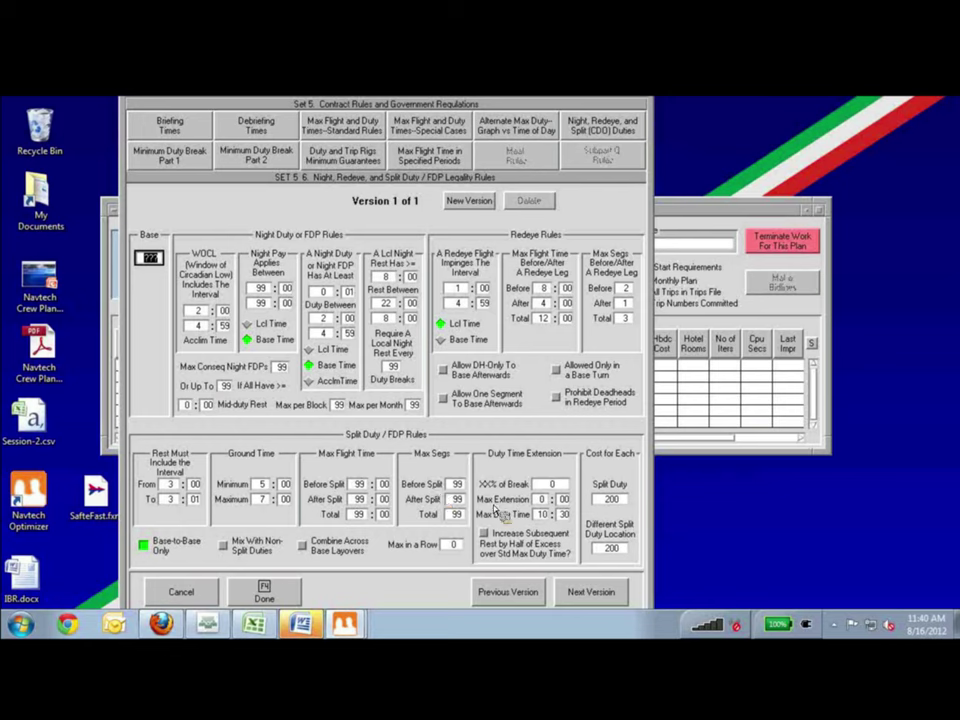
click(280, 596)
Step: Review both parts of the minimum duty break time limits
click(200, 162)
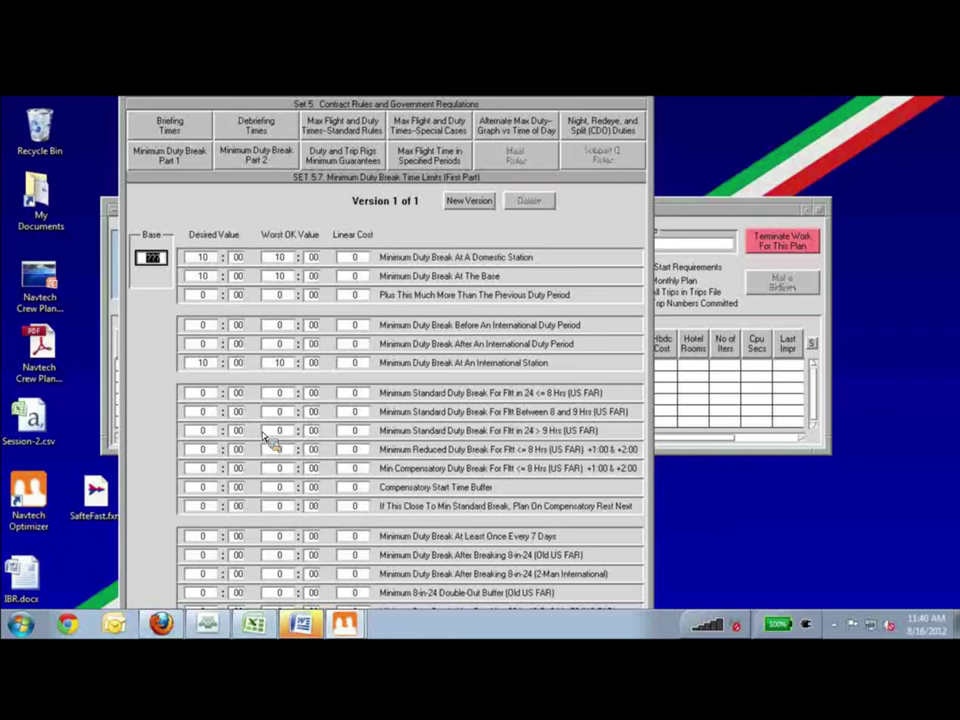
click(254, 158)
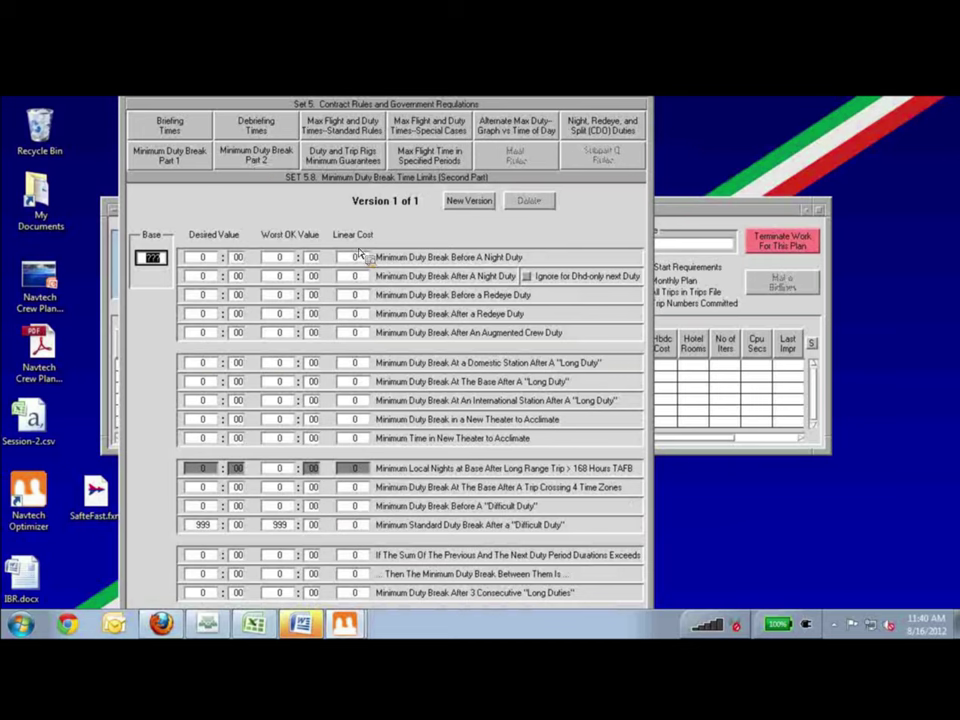
Step: Review the duty rigs, trip rigs and minimum guarantees, plus the maximum flight time in specified periods
click(350, 158)
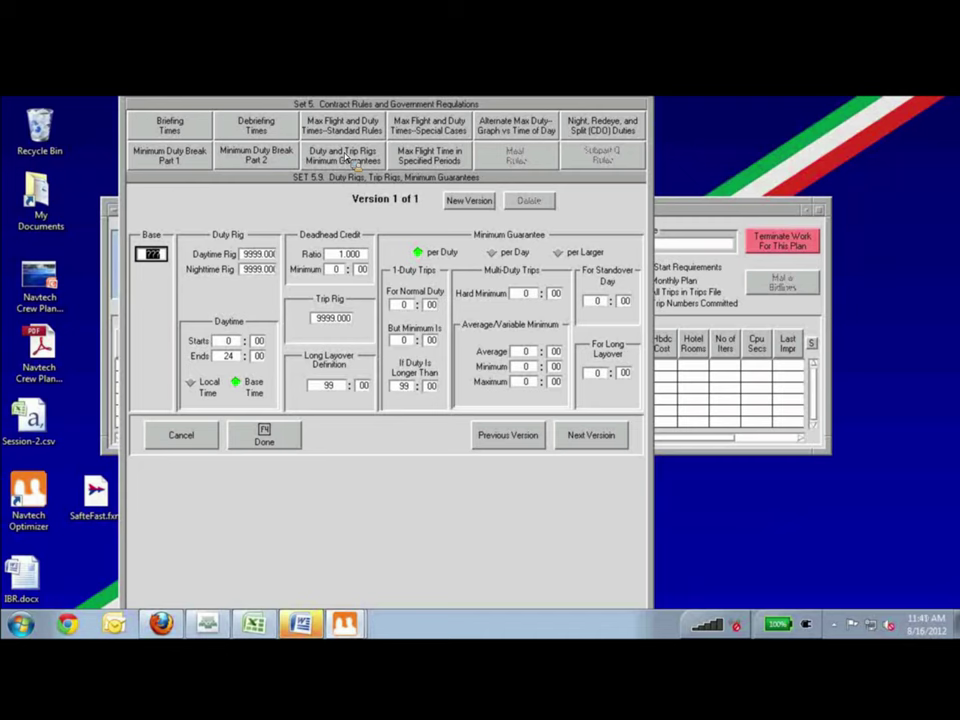
click(242, 271)
click(432, 158)
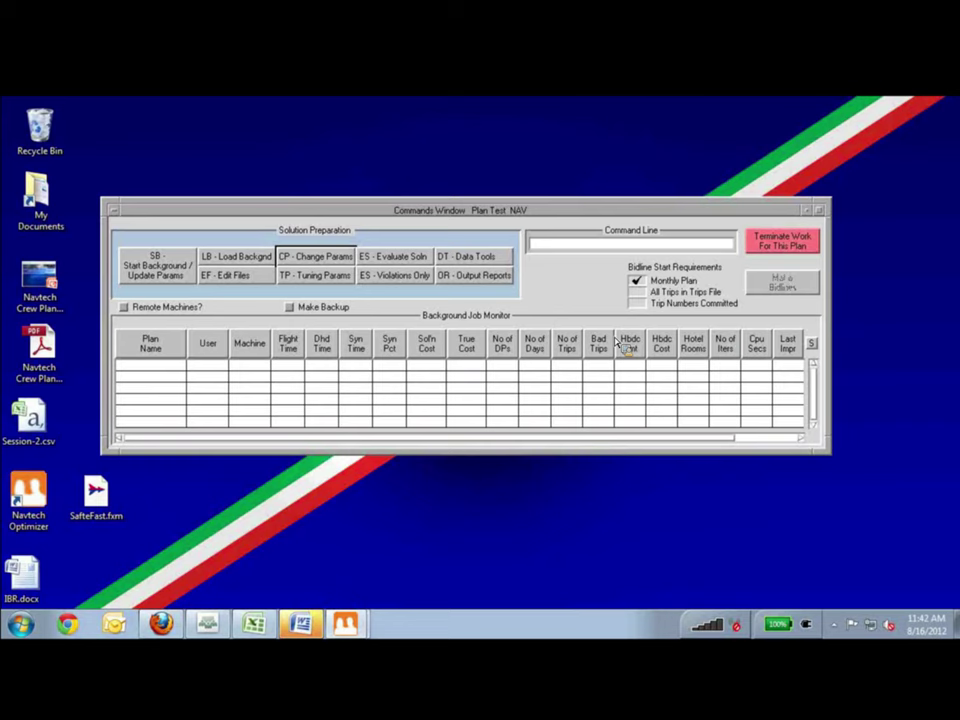
Step: Start the plan's background optimization job and check its tuning parameters without changing them
click(178, 272)
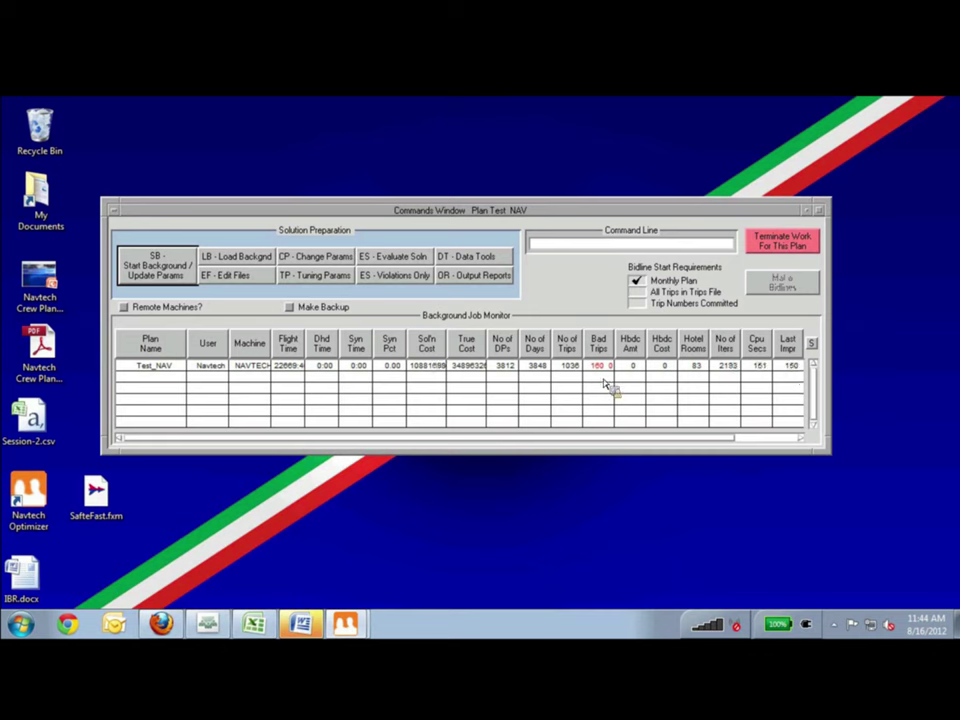
click(312, 276)
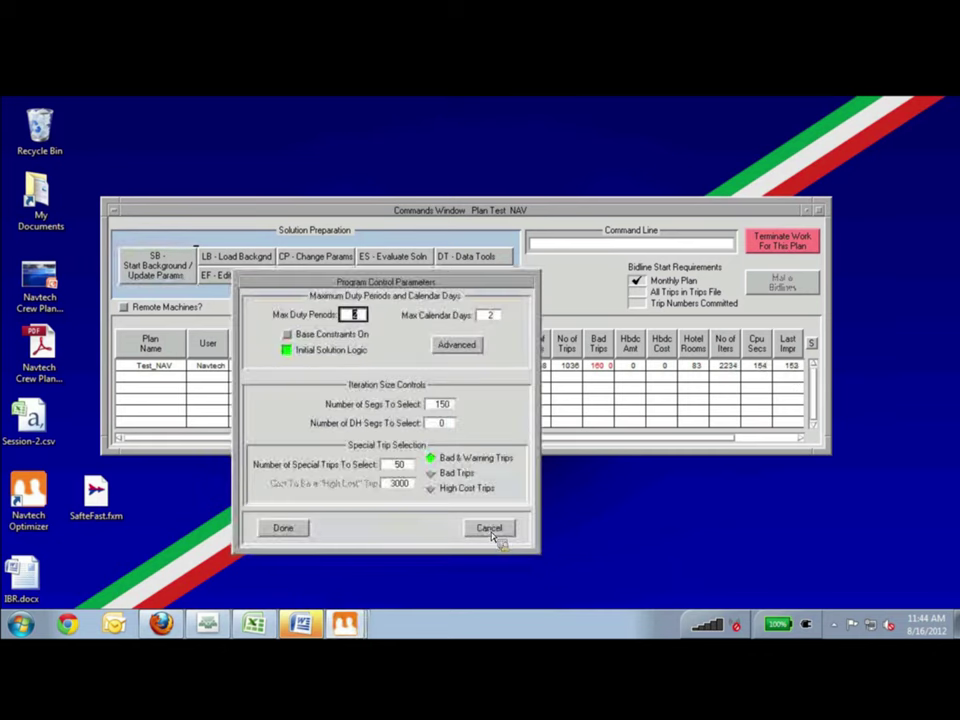
click(492, 531)
Step: Inspect the deadhead candidate search and its sequence constraints, and close the data tools
click(472, 259)
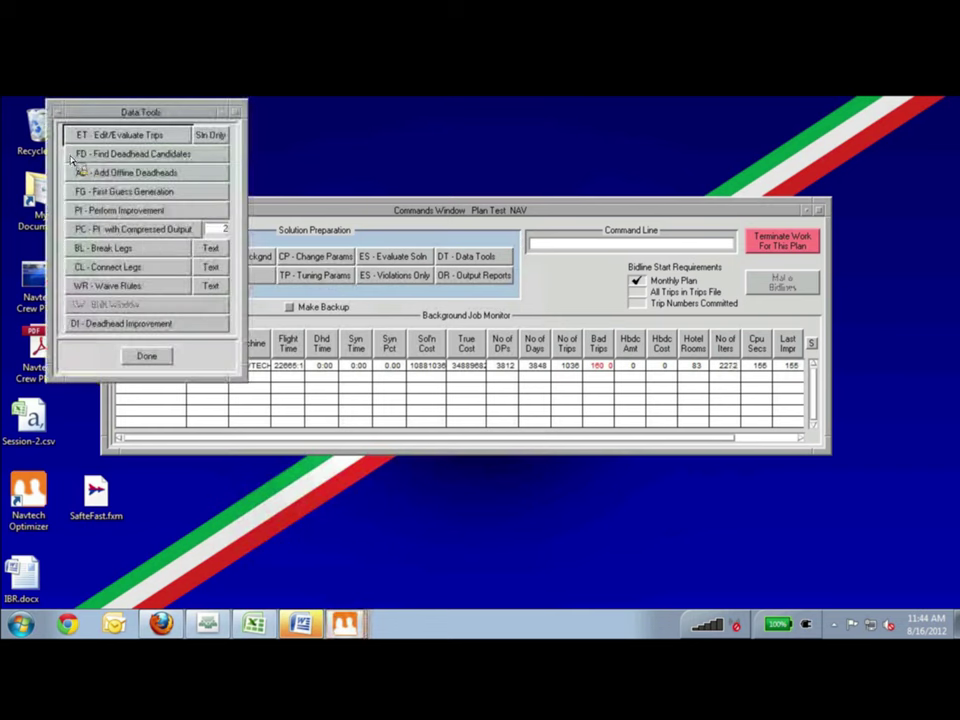
click(116, 153)
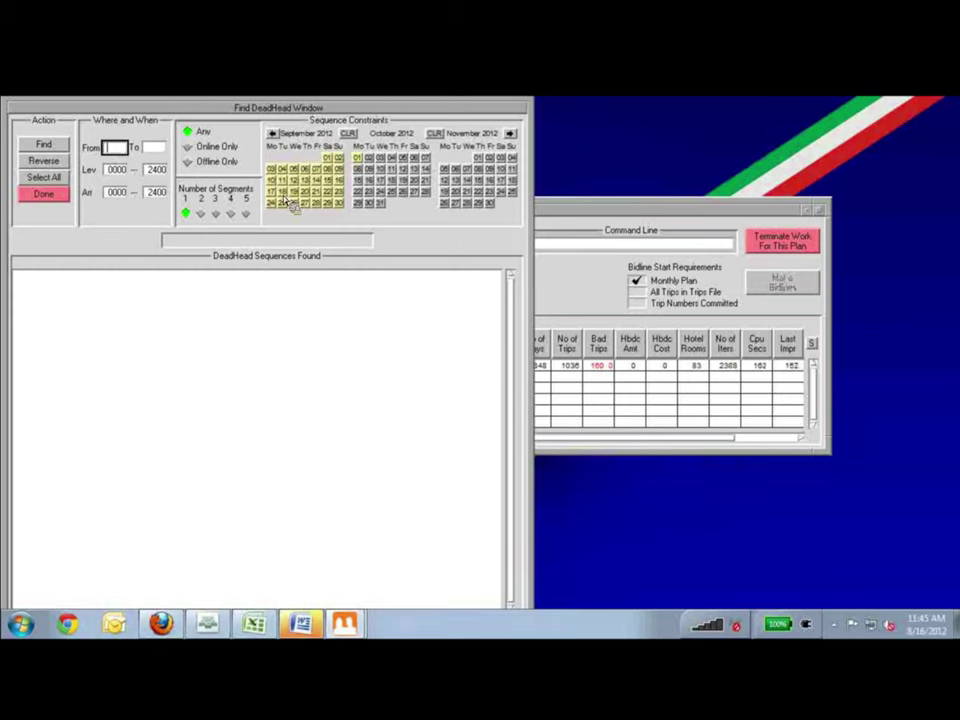
click(60, 198)
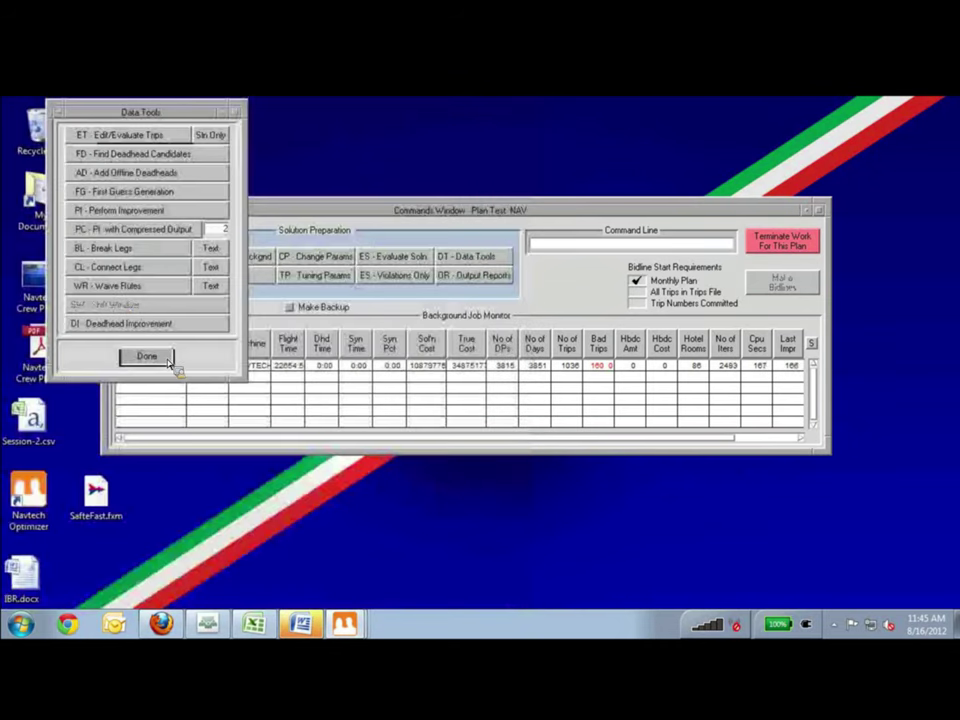
click(168, 358)
Step: Set the number of deadhead segments to select per iteration to 150 and update the running background job with it
click(322, 257)
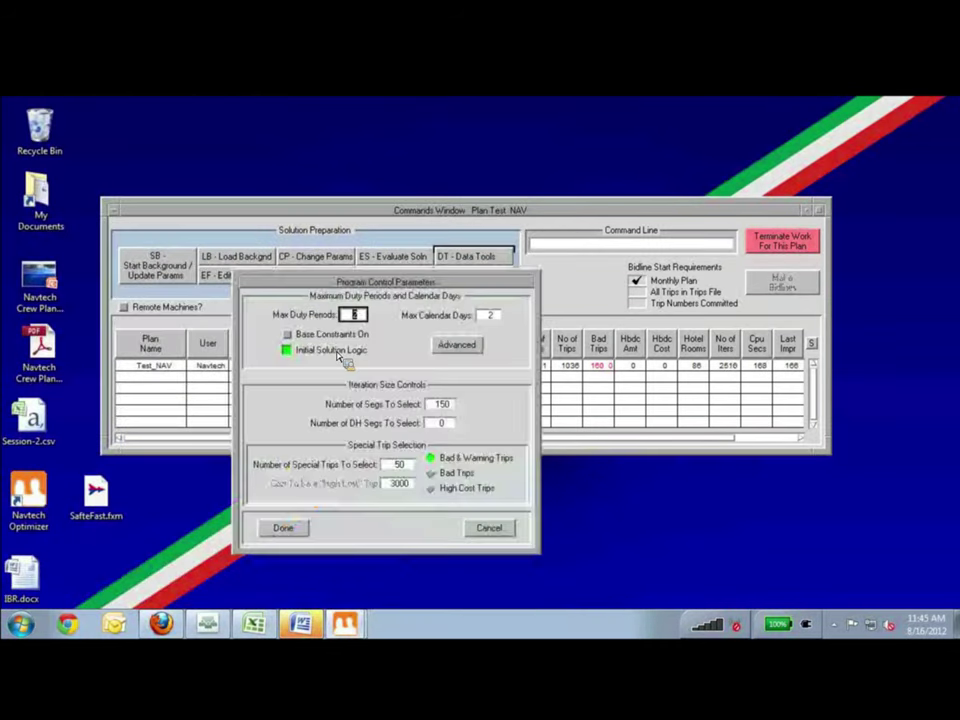
click(442, 427)
text(150)
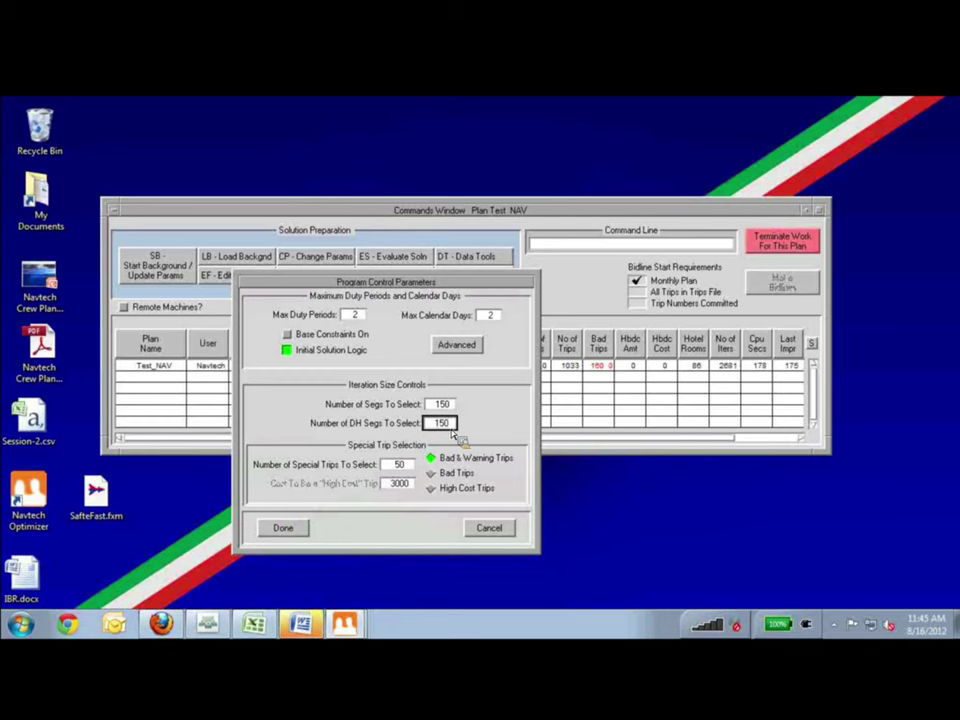
click(300, 532)
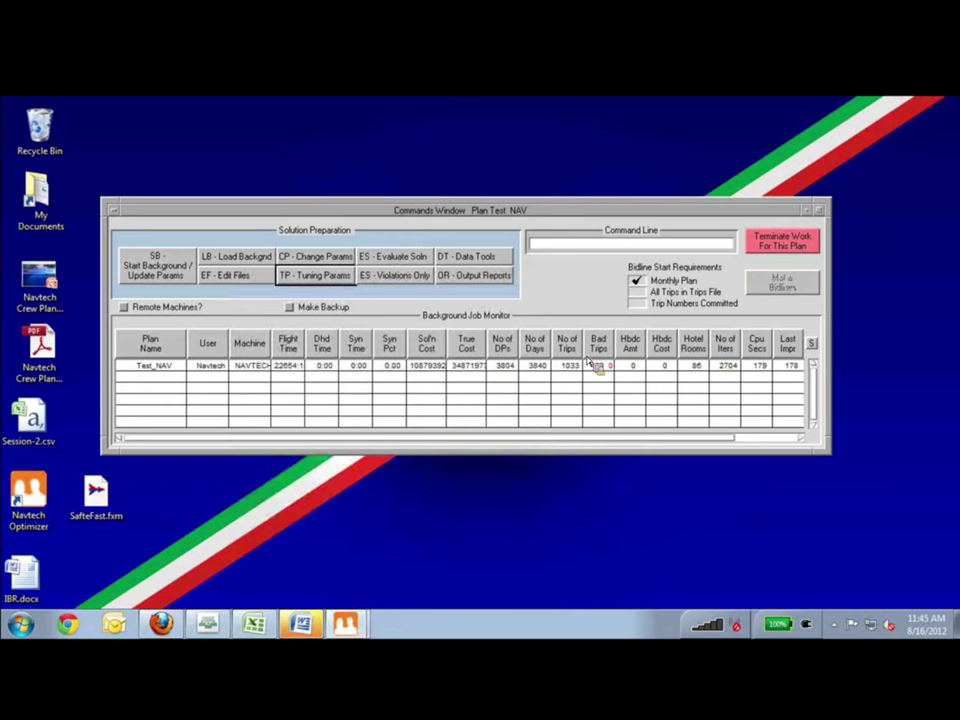
click(168, 271)
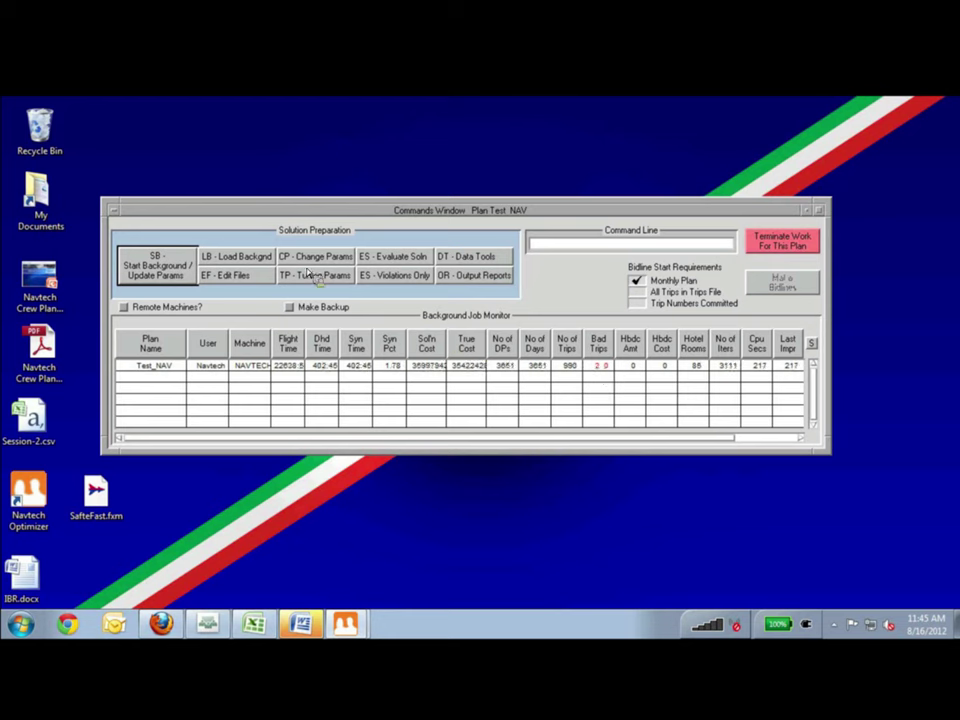
Step: Evaluate the current solution and examine the trip details of trips 864 and 373
click(388, 266)
click(326, 203)
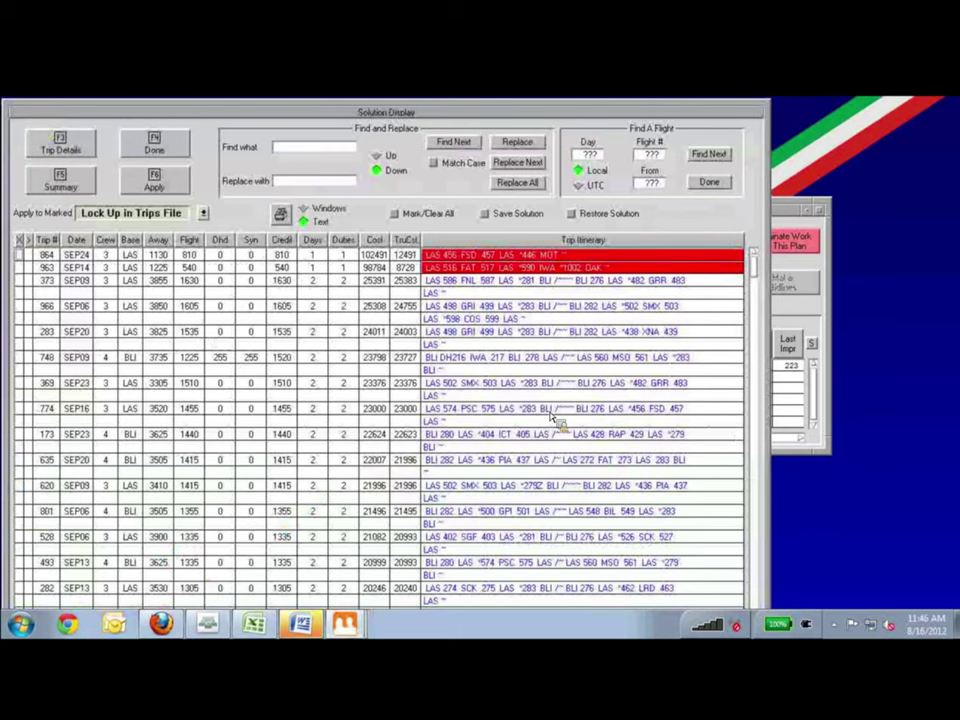
key(F3)
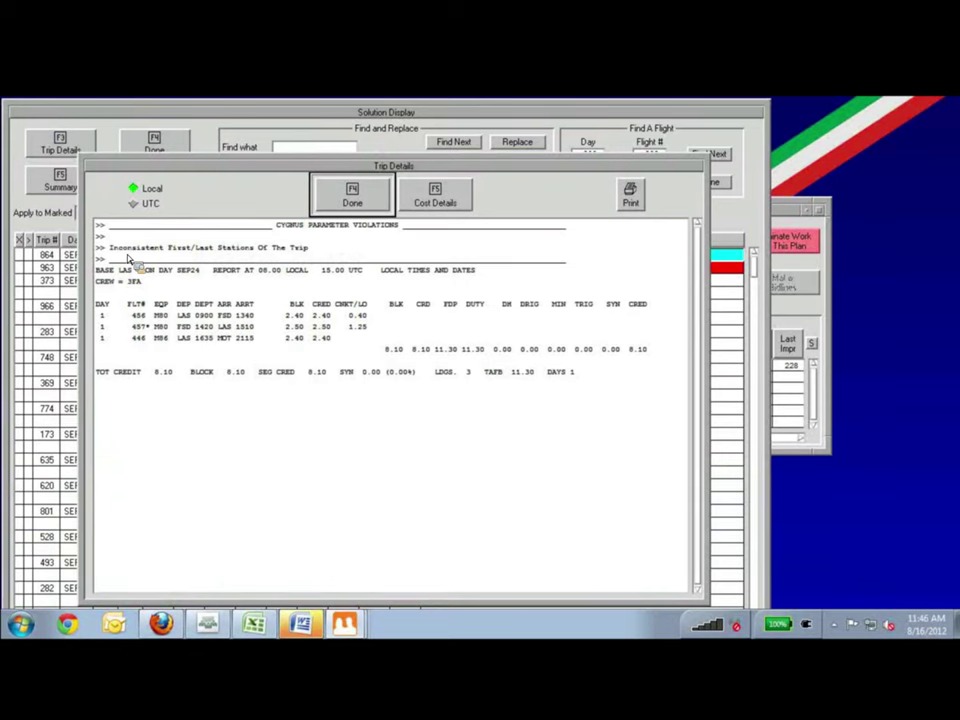
click(328, 205)
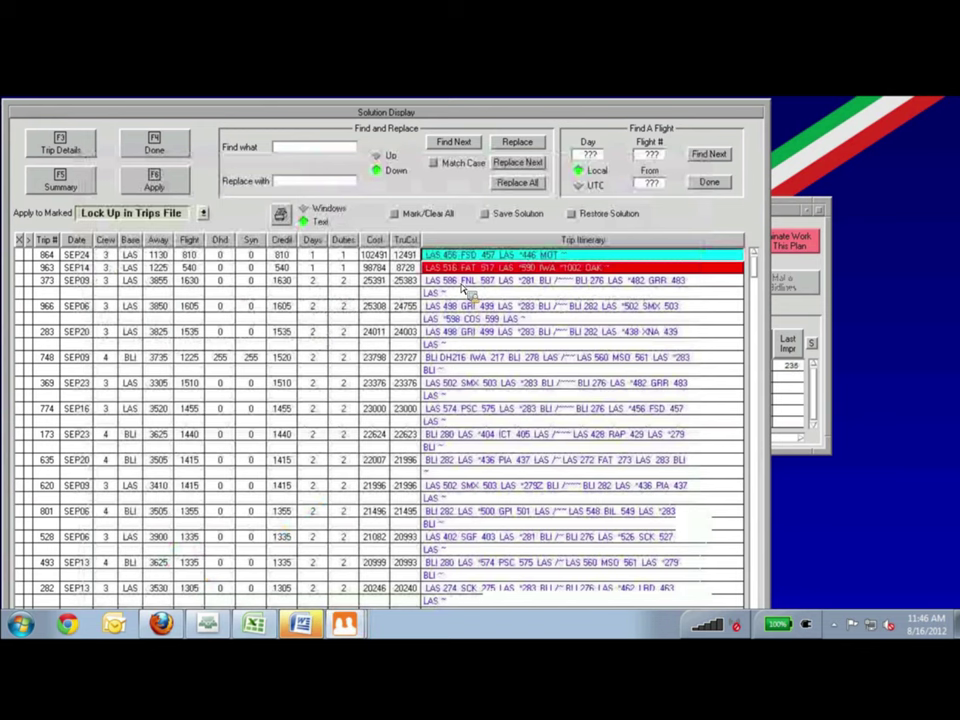
double_click(465, 287)
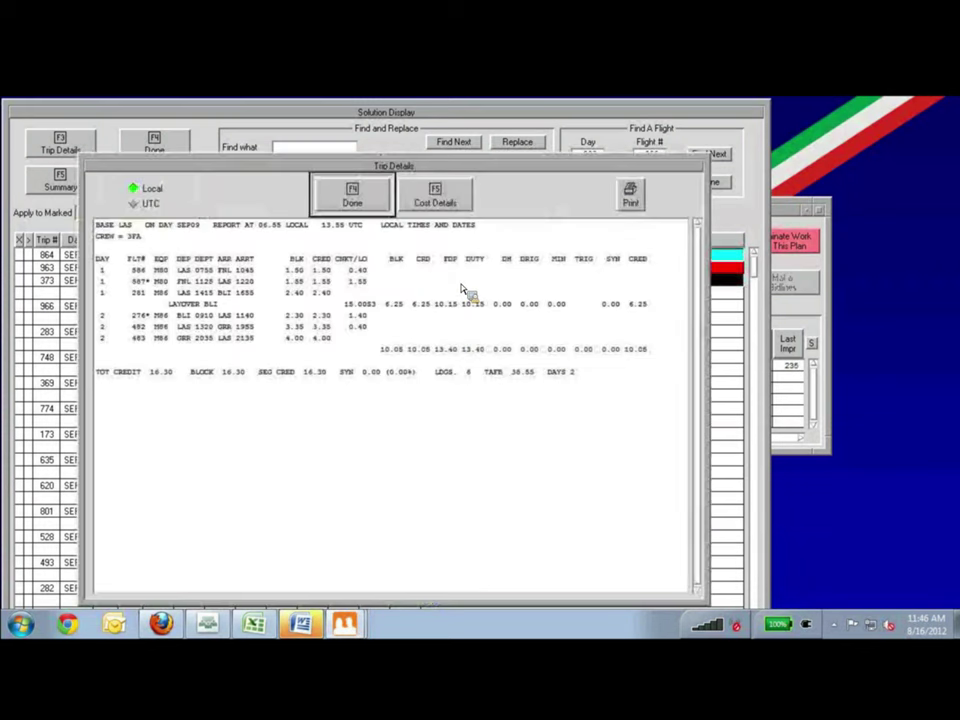
Step: View the cost details of the open trip and load the background job's current solution
click(435, 197)
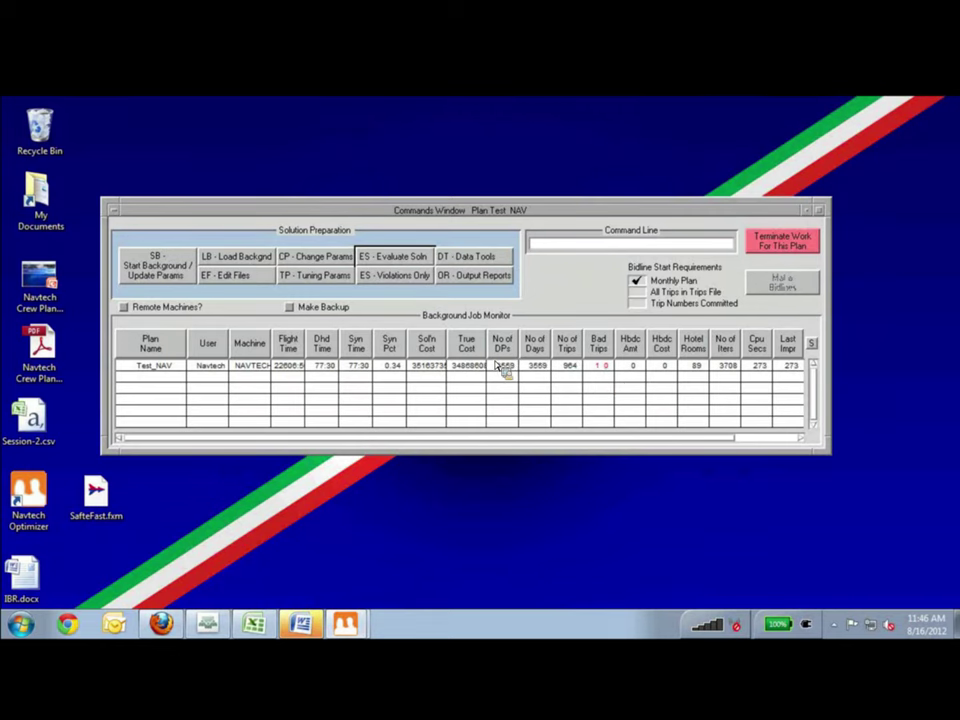
click(250, 262)
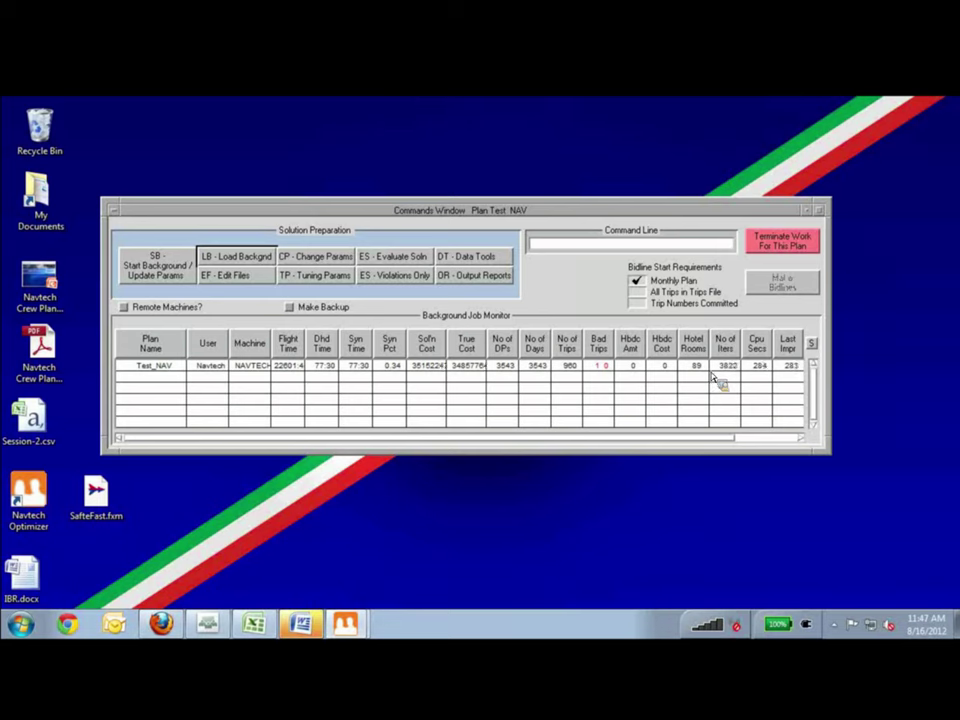
Step: Set Hotel Costs in the trip pairing cost parameters to 1500 and update the running background job with it
click(316, 256)
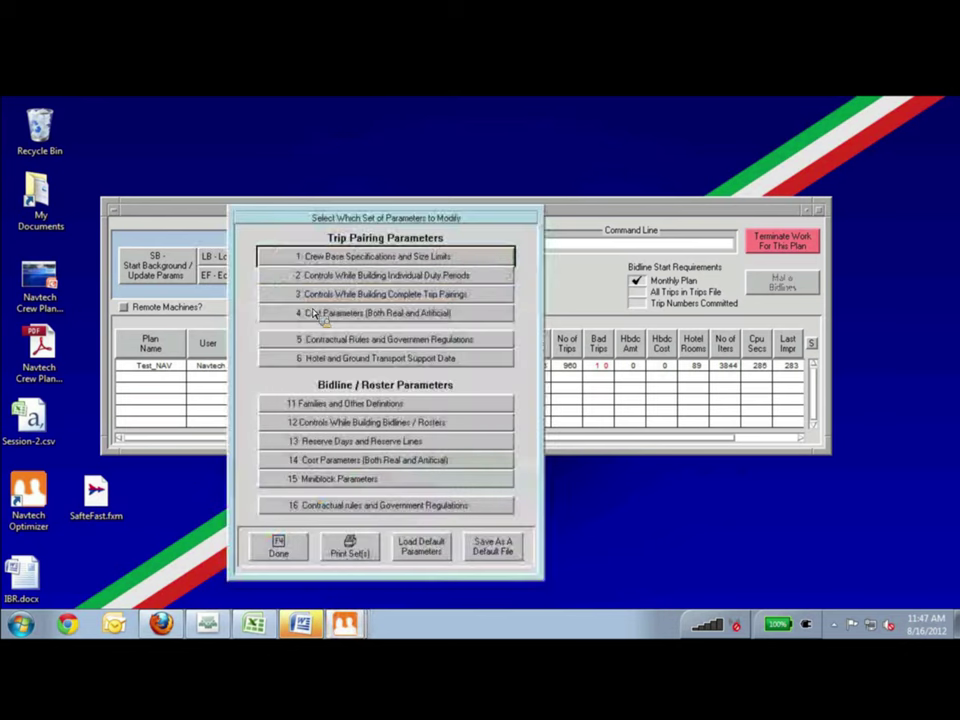
click(318, 314)
click(581, 339)
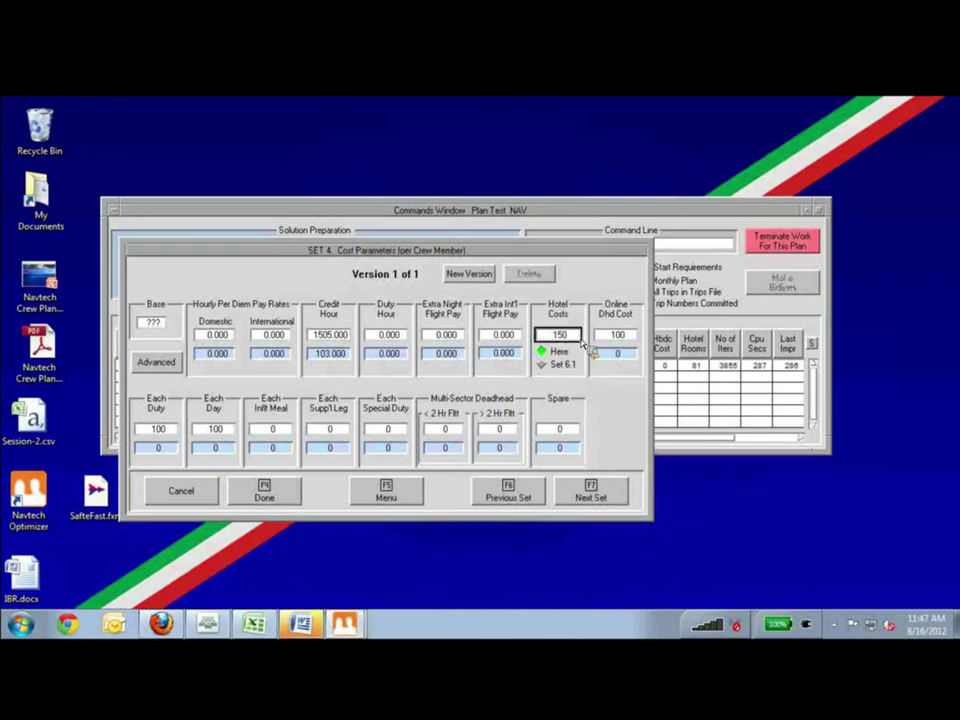
text(0)
click(284, 497)
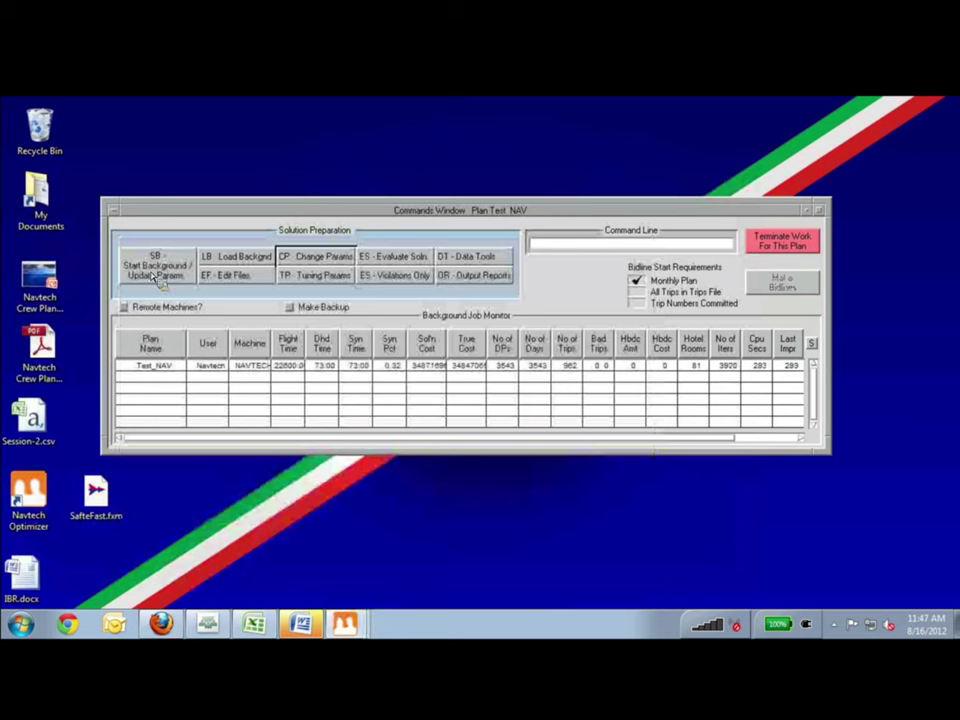
click(155, 274)
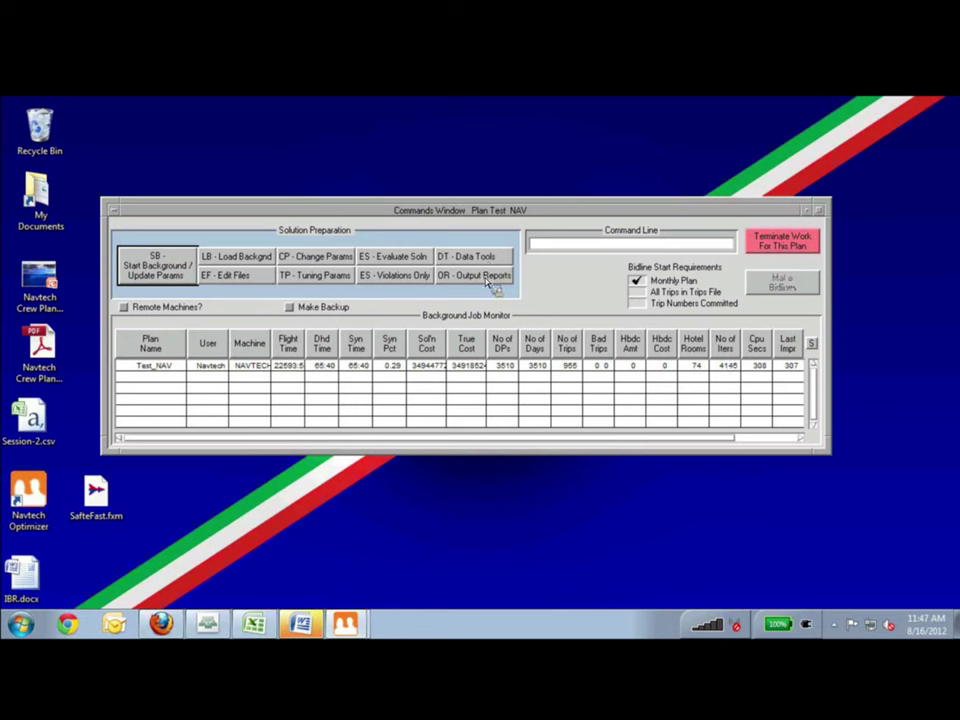
Step: Generate the Cost Breakdown system summary report for the plan
click(487, 281)
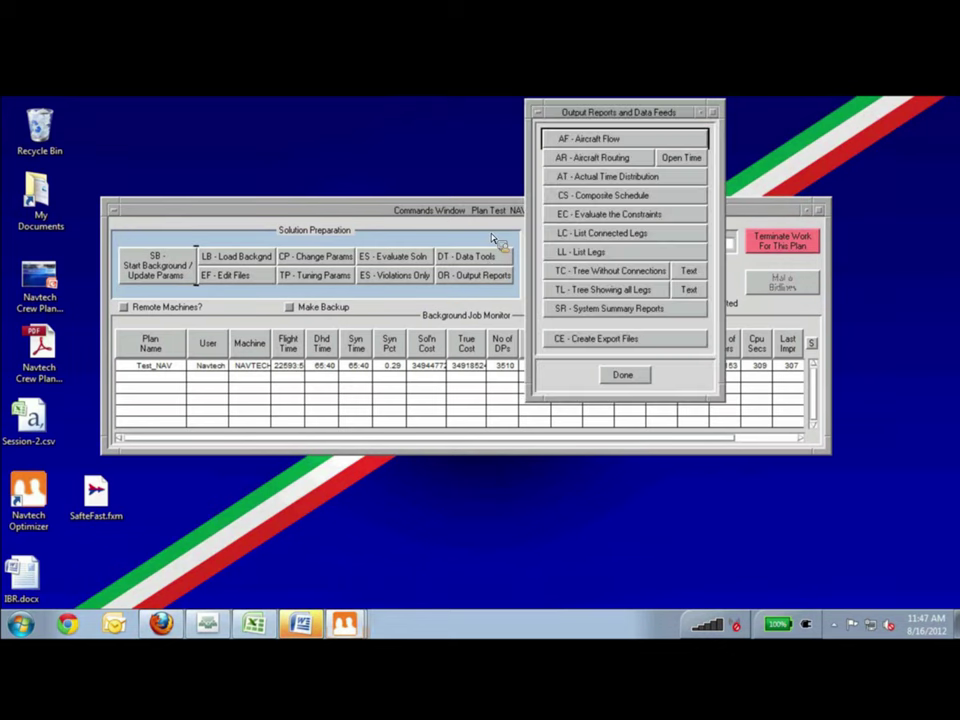
click(600, 310)
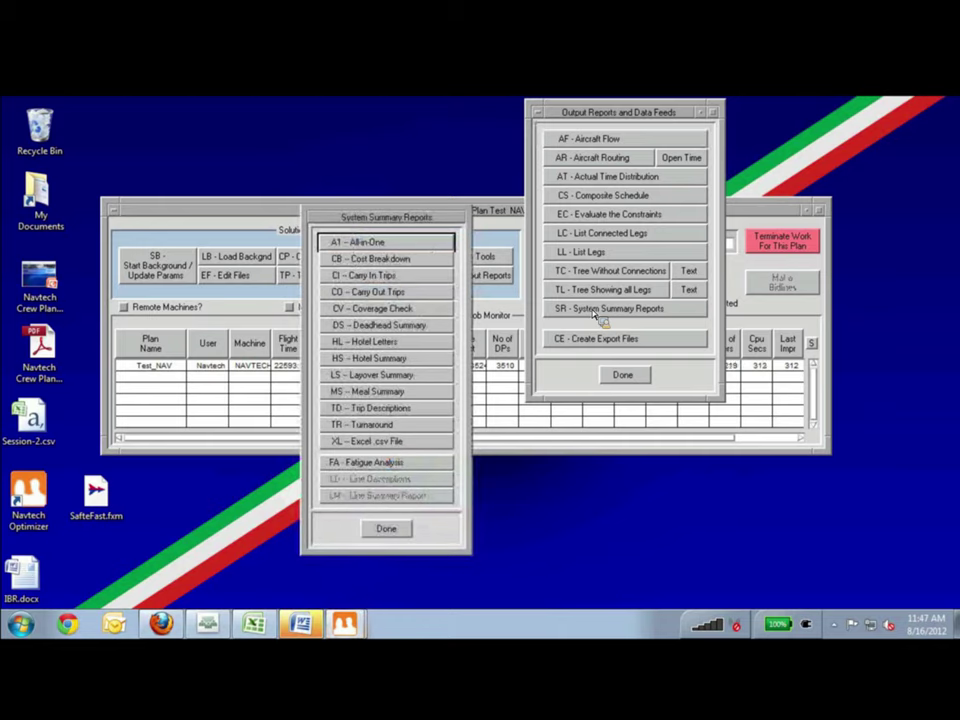
click(398, 262)
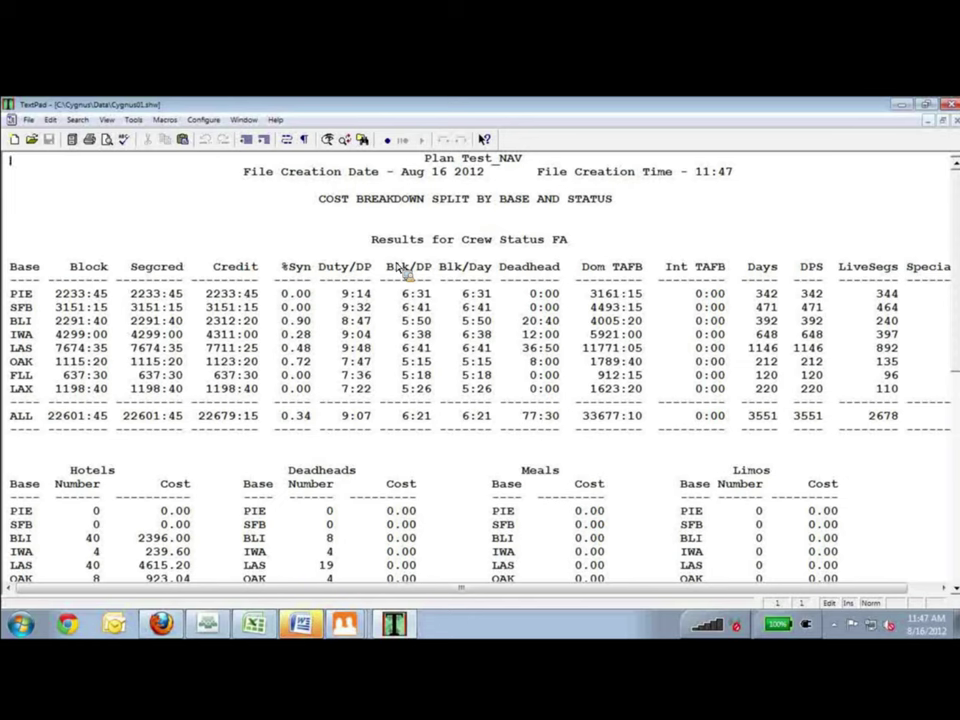
Step: Examine the totals across all bases and base PIE's synthetic, duty, block, deadhead, time-away and live segment figures
drag(17, 424, 172, 428)
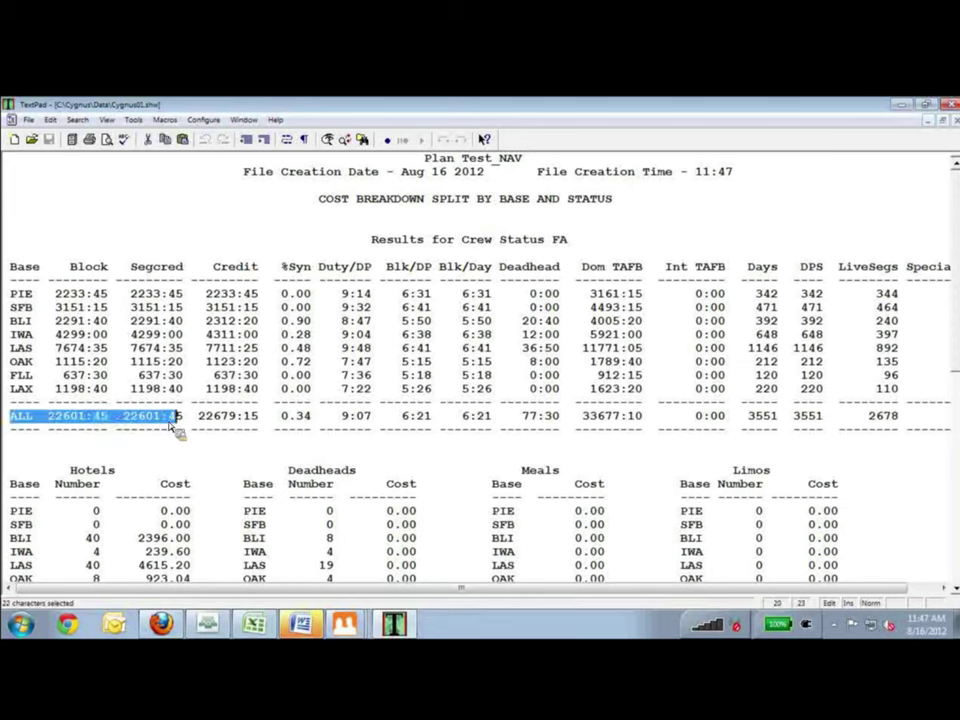
drag(12, 293, 47, 294)
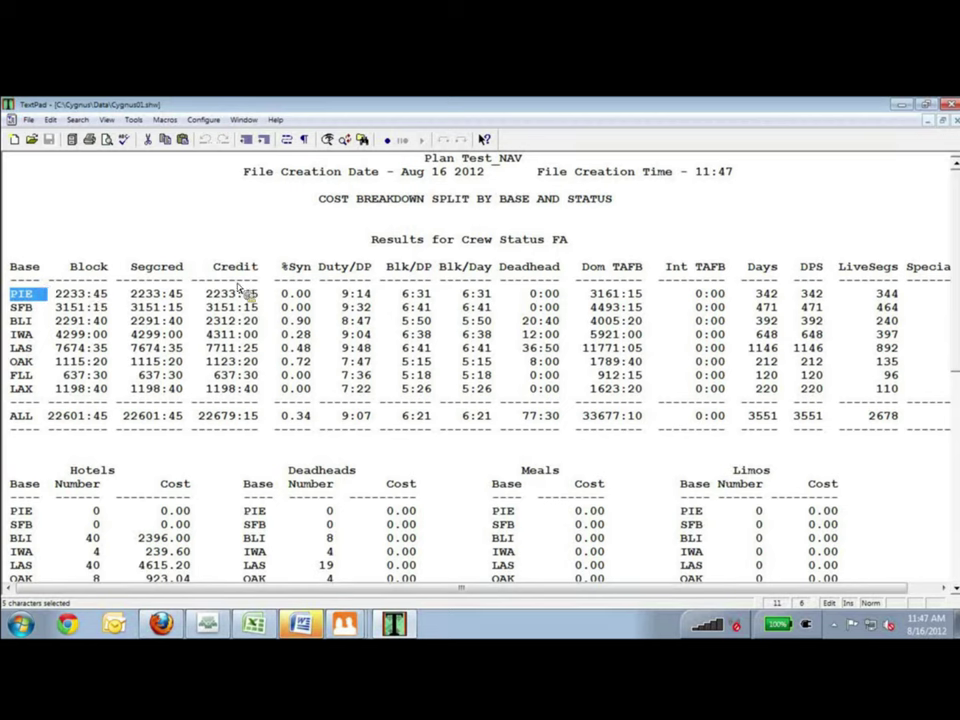
drag(312, 294, 283, 294)
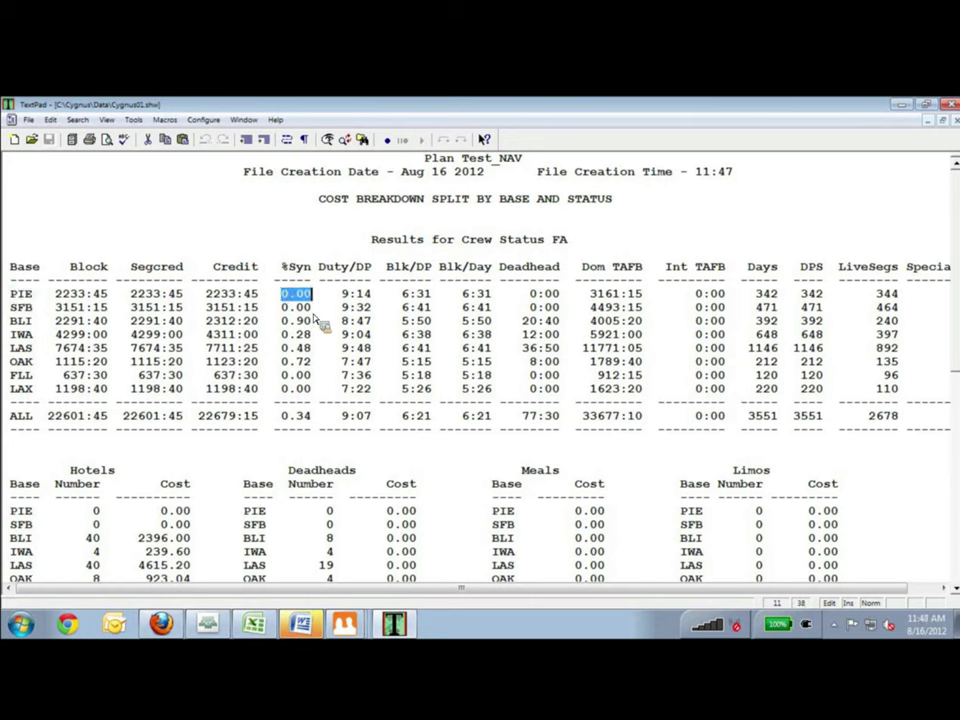
drag(343, 294, 370, 300)
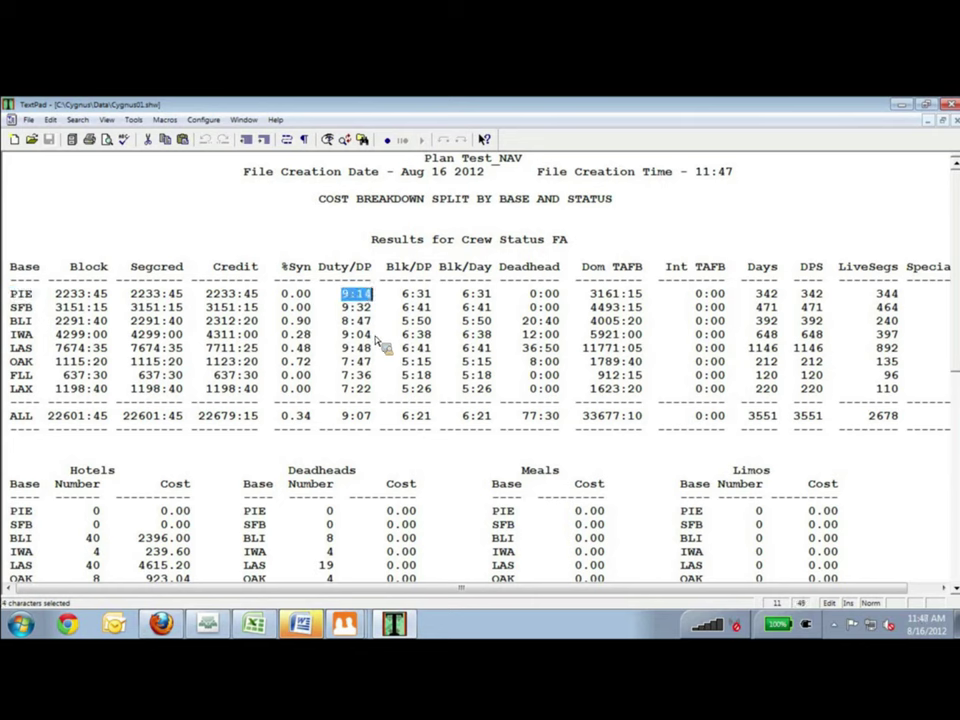
drag(405, 294, 552, 295)
drag(612, 303, 881, 306)
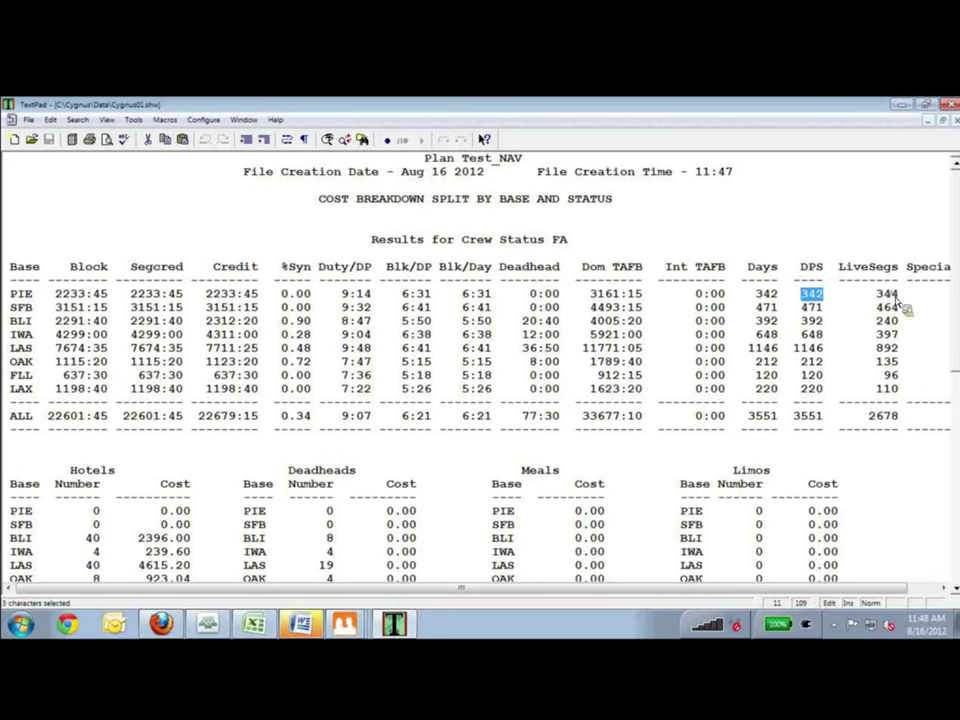
double_click(886, 294)
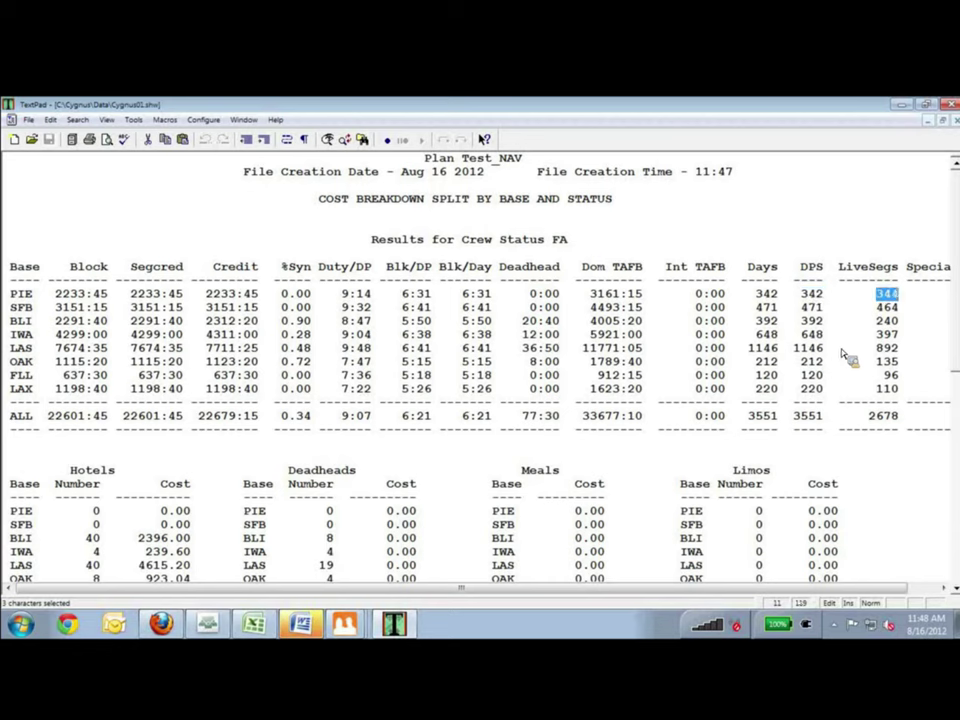
Step: Examine the hotel totals and the Meals and Limos cost sections of the cost breakdown, and close the report
scroll(808, 400, down, 4)
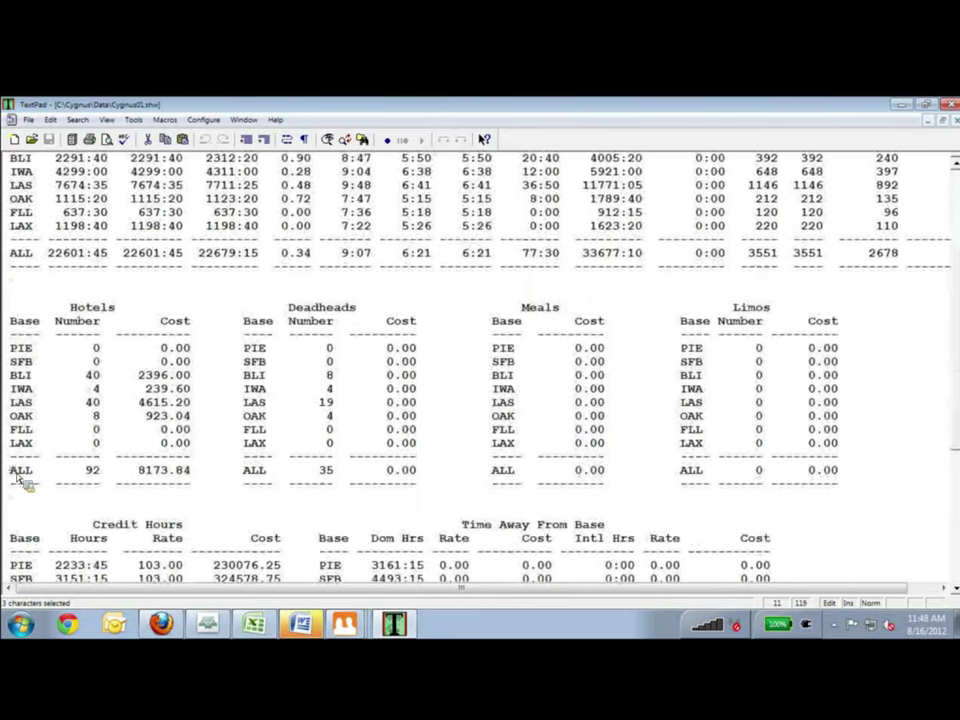
key(shift+Right)
key(shift+Right)
key(shift+Right)
key(shift+Right)
key(shift+Right)
key(shift+Right)
key(shift+Right)
key(shift+Right)
key(shift+Right)
key(shift+Right)
key(shift+Right)
key(shift+Right)
key(shift+Right)
key(shift+Right)
key(shift+Right)
key(shift+Right)
key(shift+Right)
key(shift+Right)
key(shift+Right)
key(shift+Right)
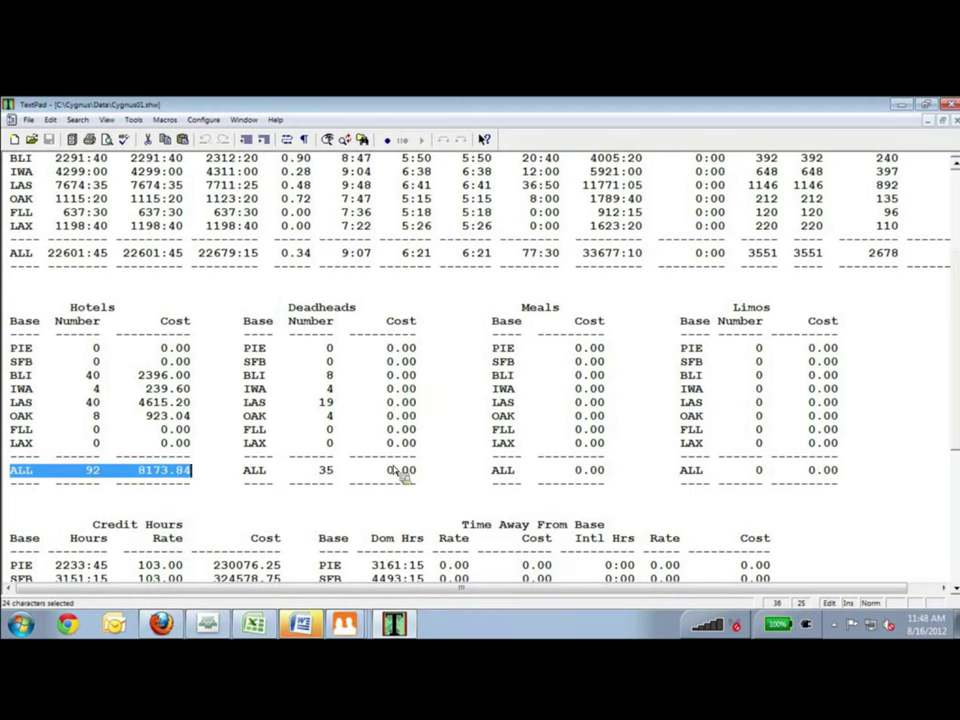
click(537, 313)
drag(537, 313, 565, 315)
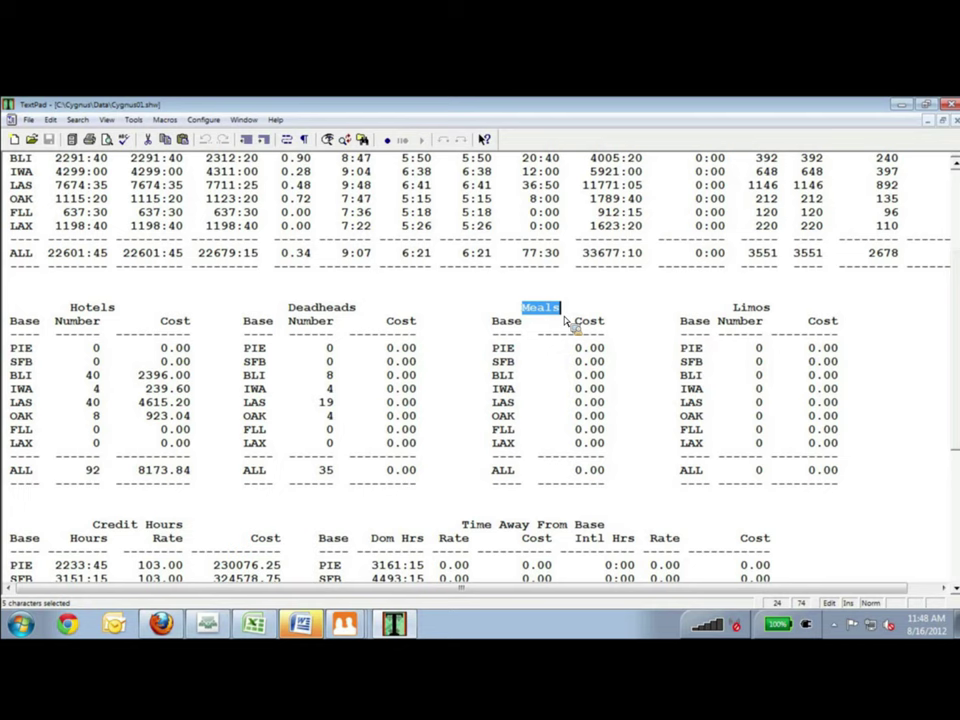
double_click(744, 312)
drag(744, 318, 783, 312)
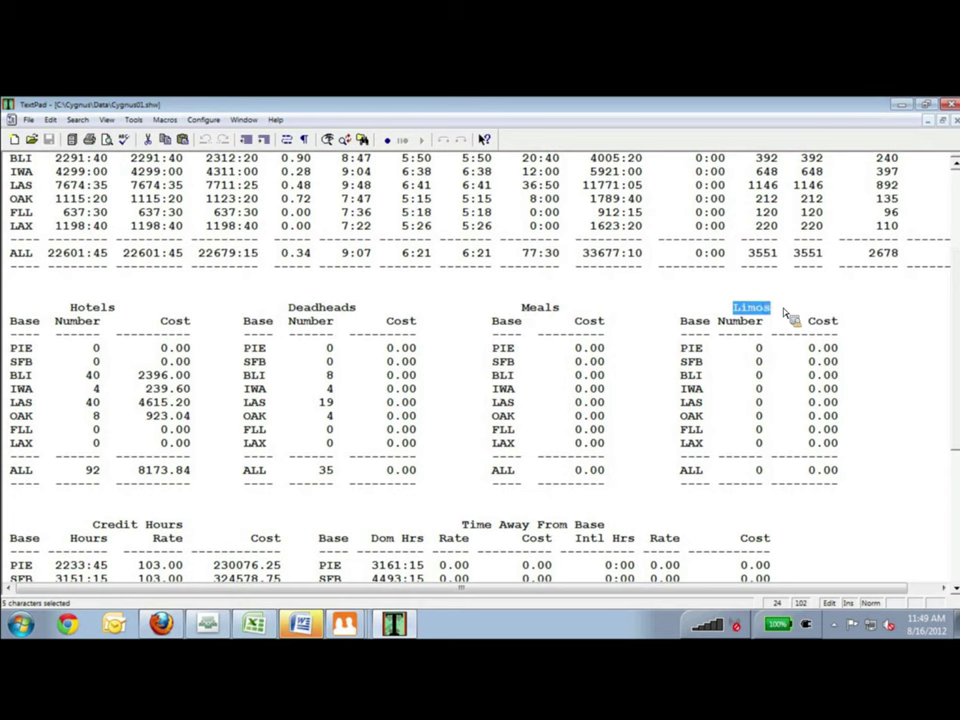
key(alt+F4)
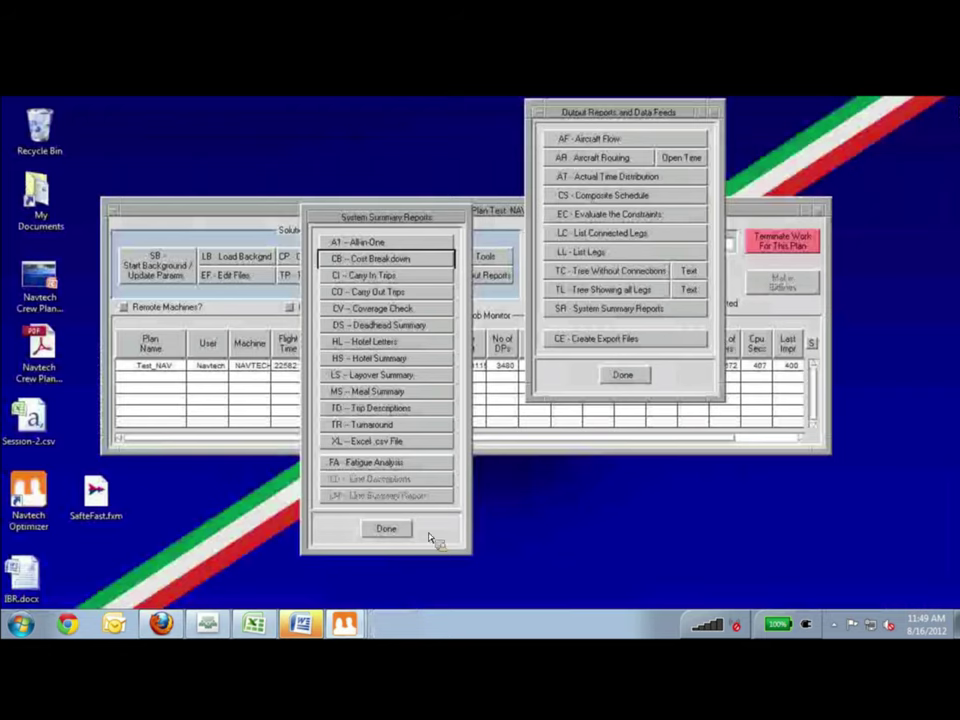
Step: Generate the Trip Descriptions report and examine trip 0300's report and release times, flights and operating dates
click(400, 408)
click(258, 477)
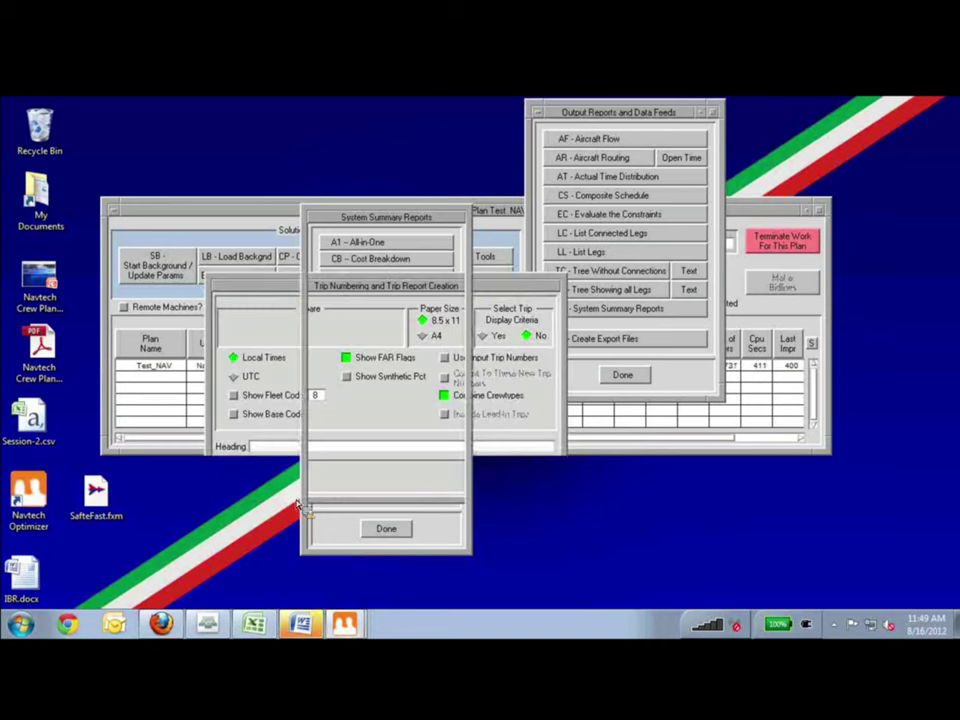
key(Return)
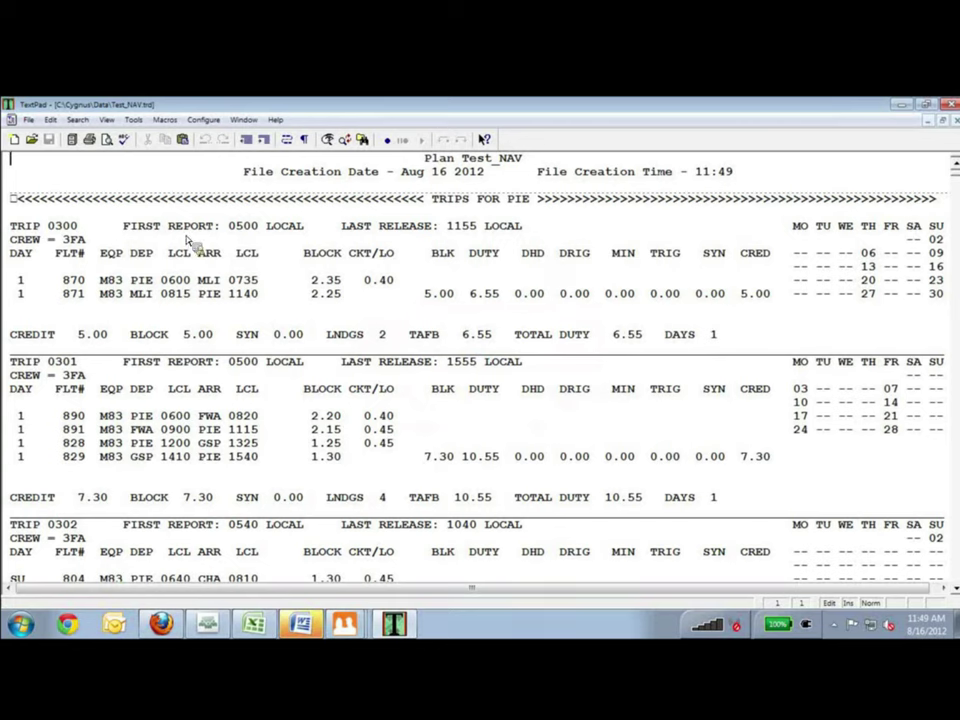
drag(125, 228, 418, 227)
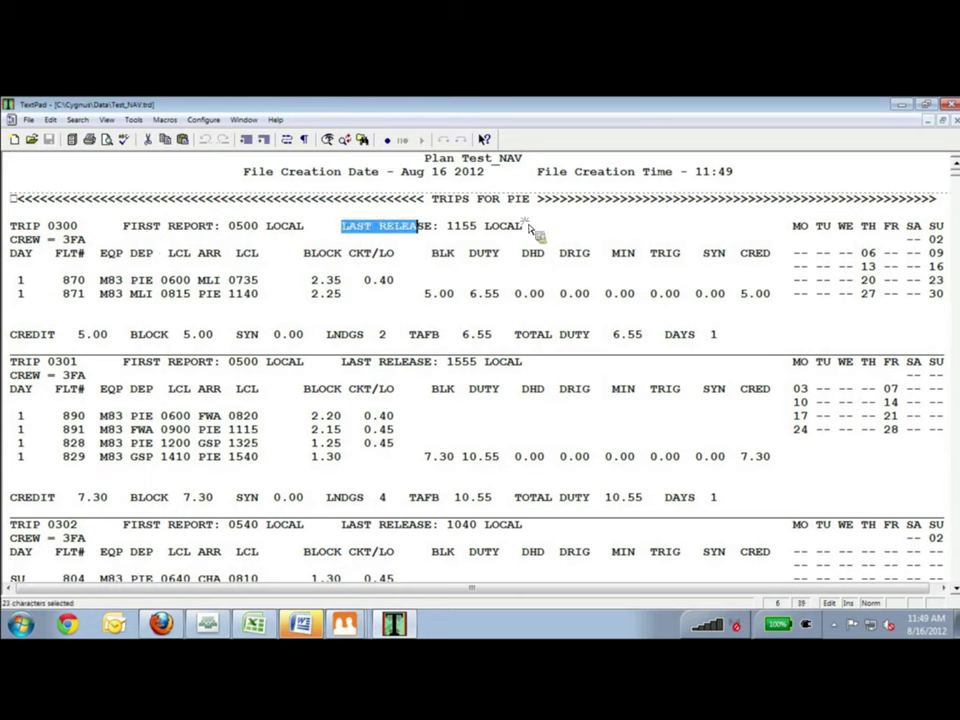
drag(10, 240, 940, 313)
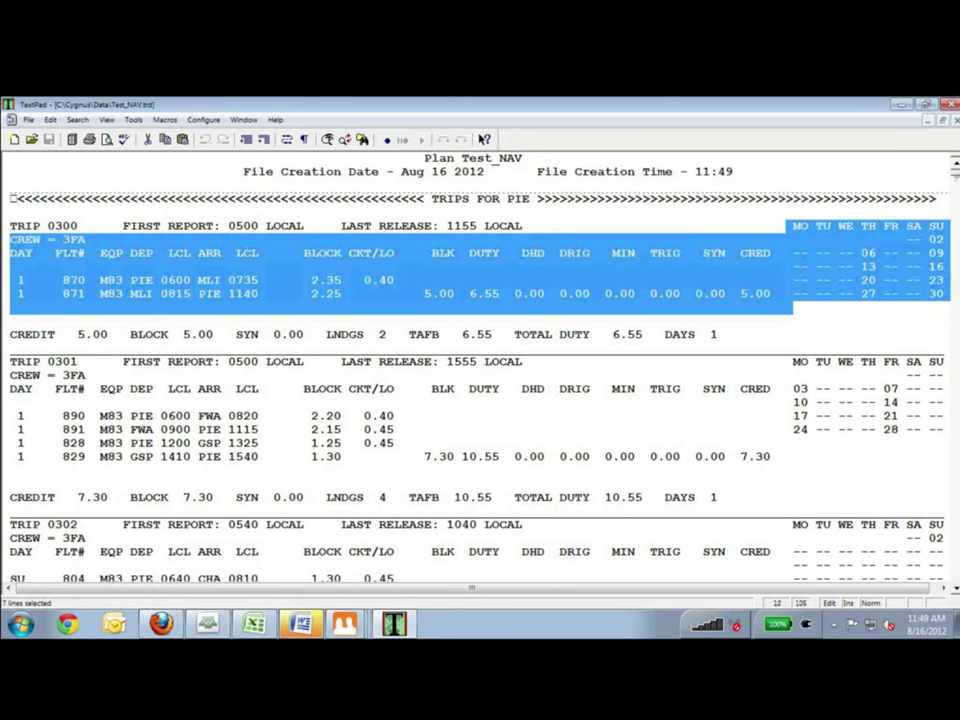
Step: Examine the trip report's distributions of duty periods, calendar days and early commutable trips by base
scroll(957, 553, down, 10)
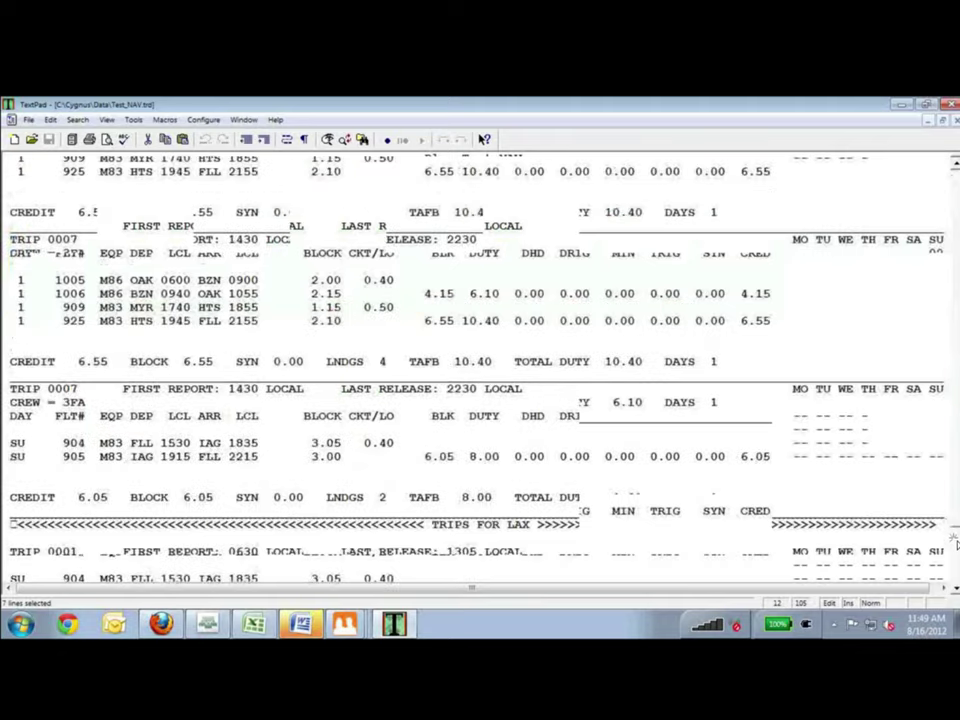
scroll(887, 426, down, 15)
scroll(810, 290, up, 10)
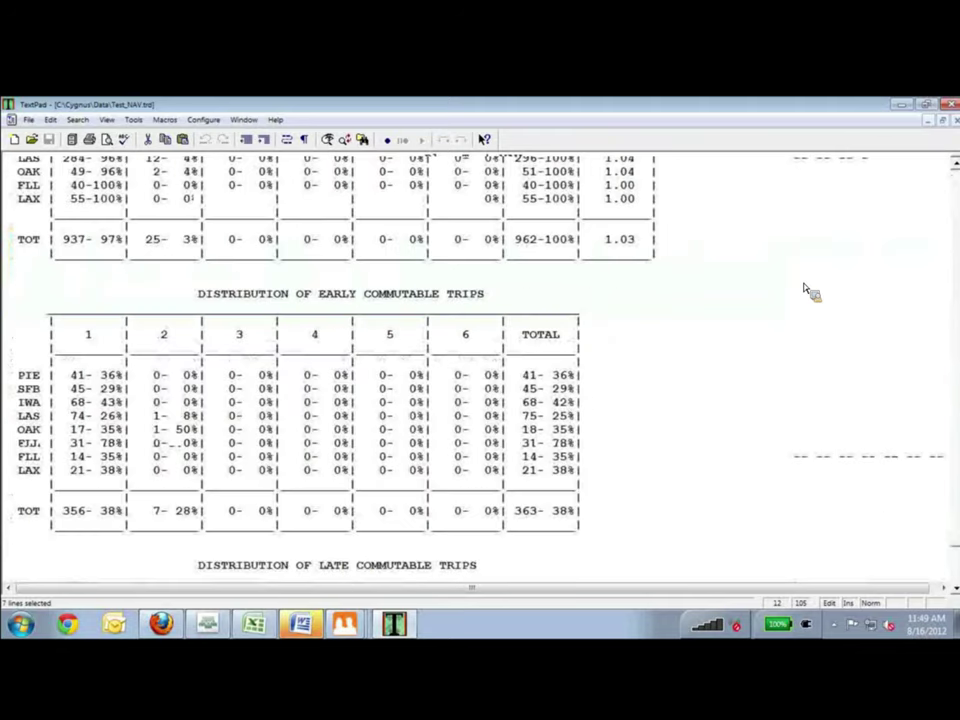
scroll(810, 290, up, 6)
scroll(810, 290, down, 6)
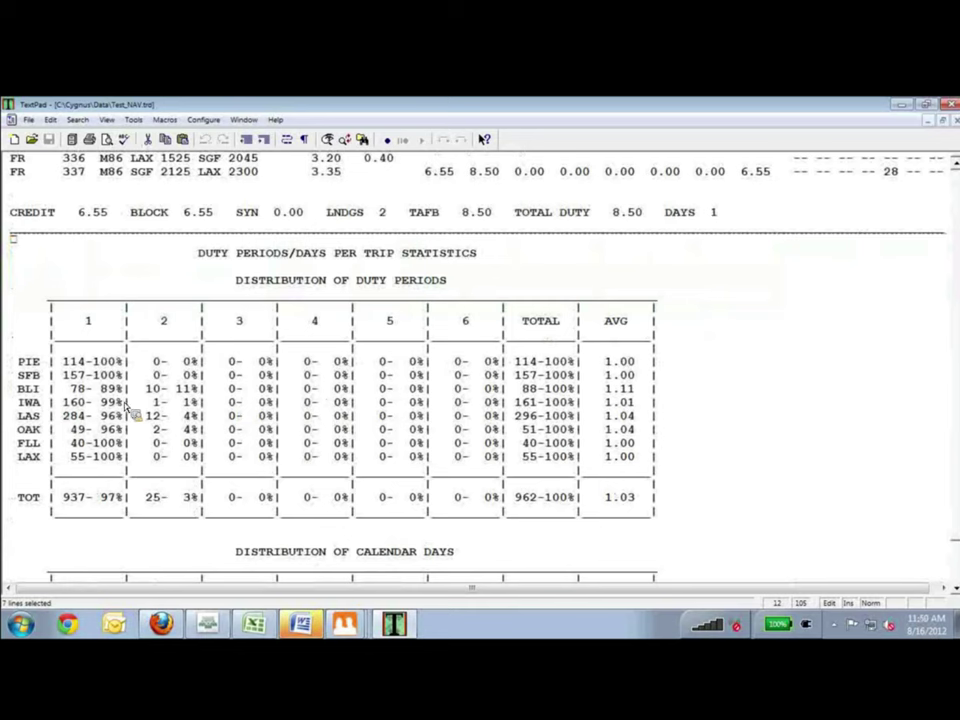
scroll(111, 301, down, 2)
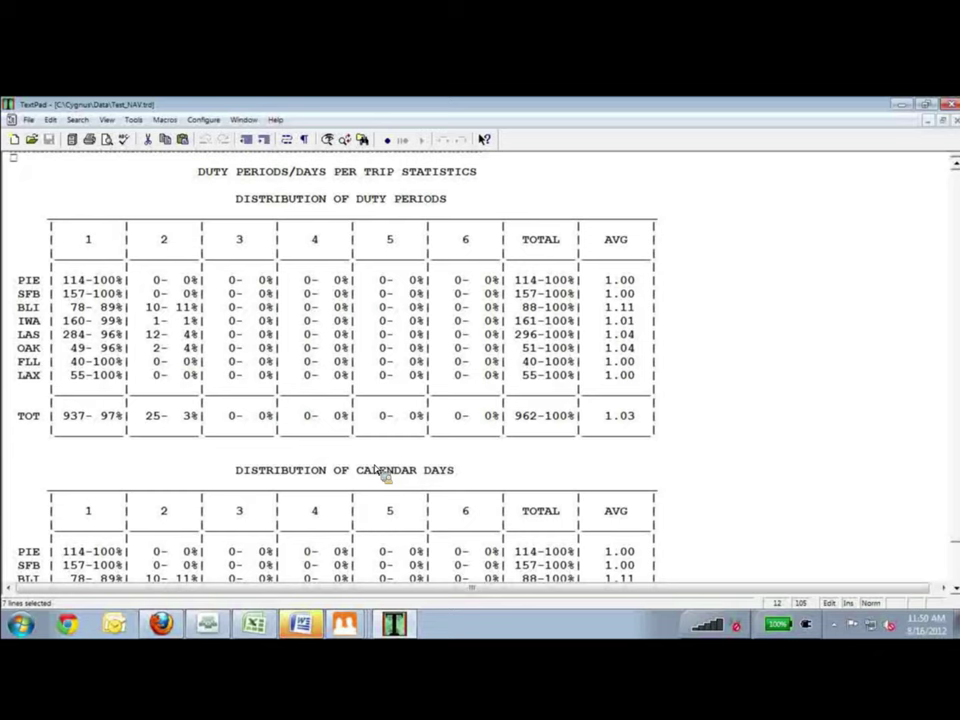
scroll(383, 475, down, 8)
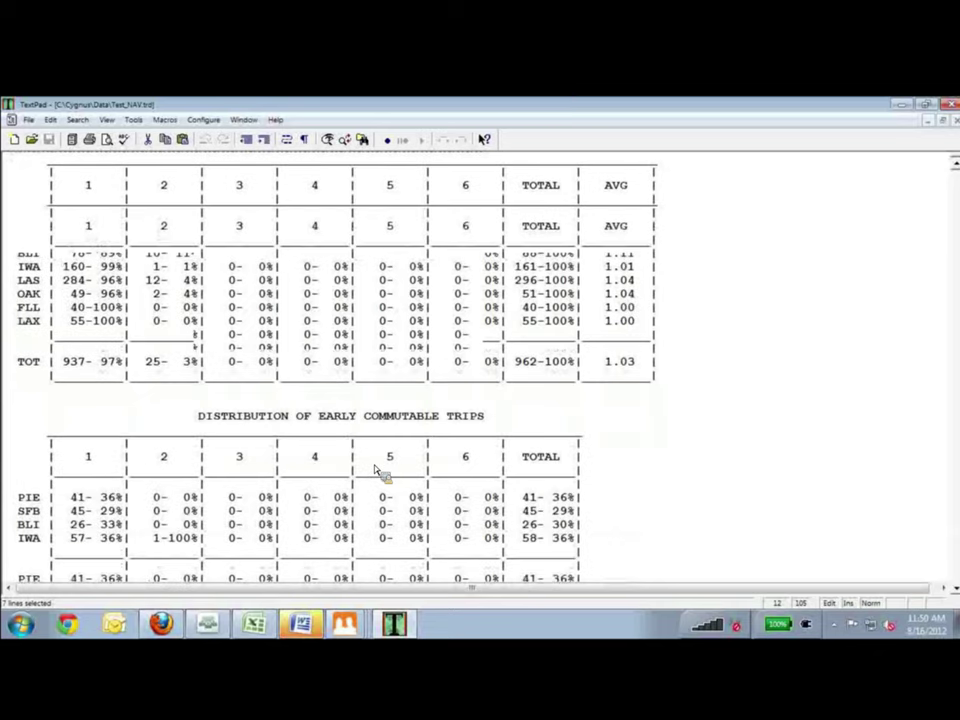
scroll(383, 472, down, 3)
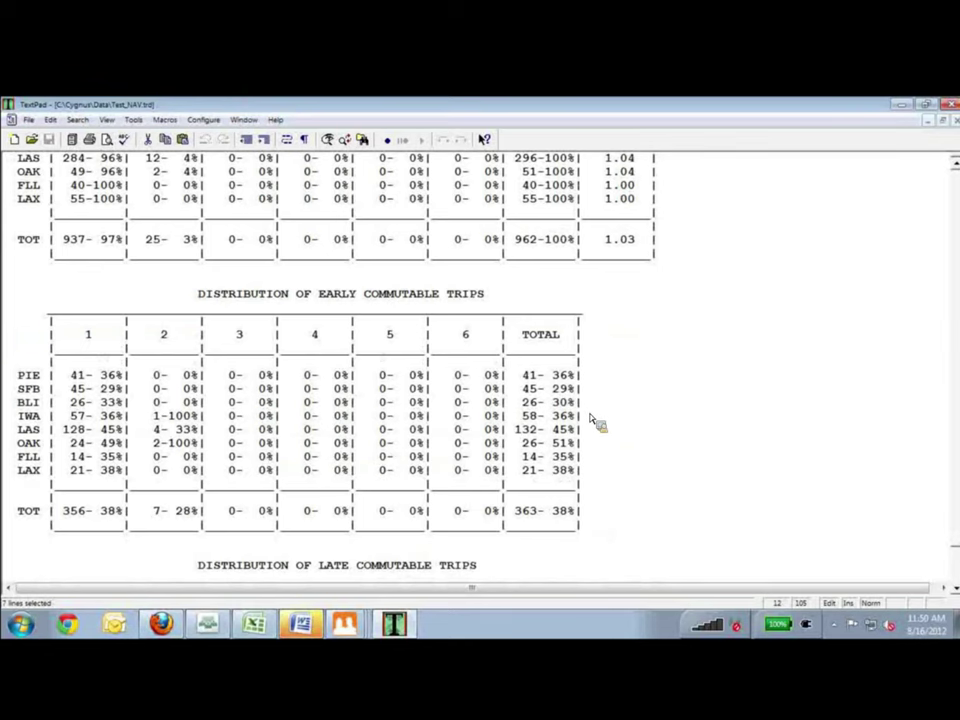
Step: Examine the remaining commutable trip, connect time, duty period, credit, duty break and time-away-from-base statistics, and close the report
scroll(253, 452, down, 10)
scroll(251, 449, down, 20)
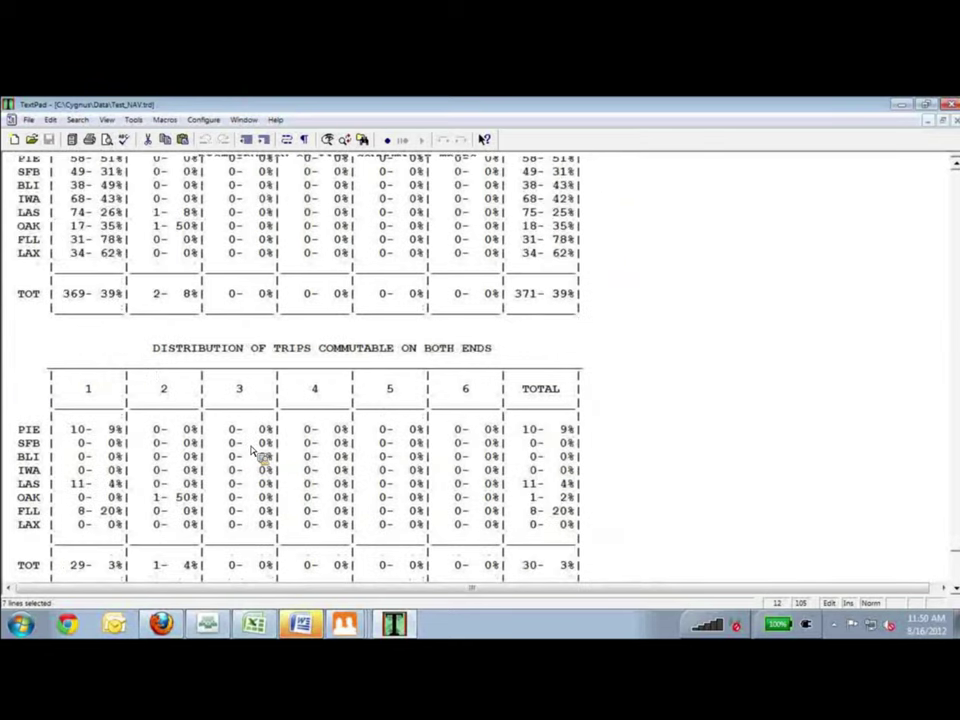
scroll(252, 452, down, 3)
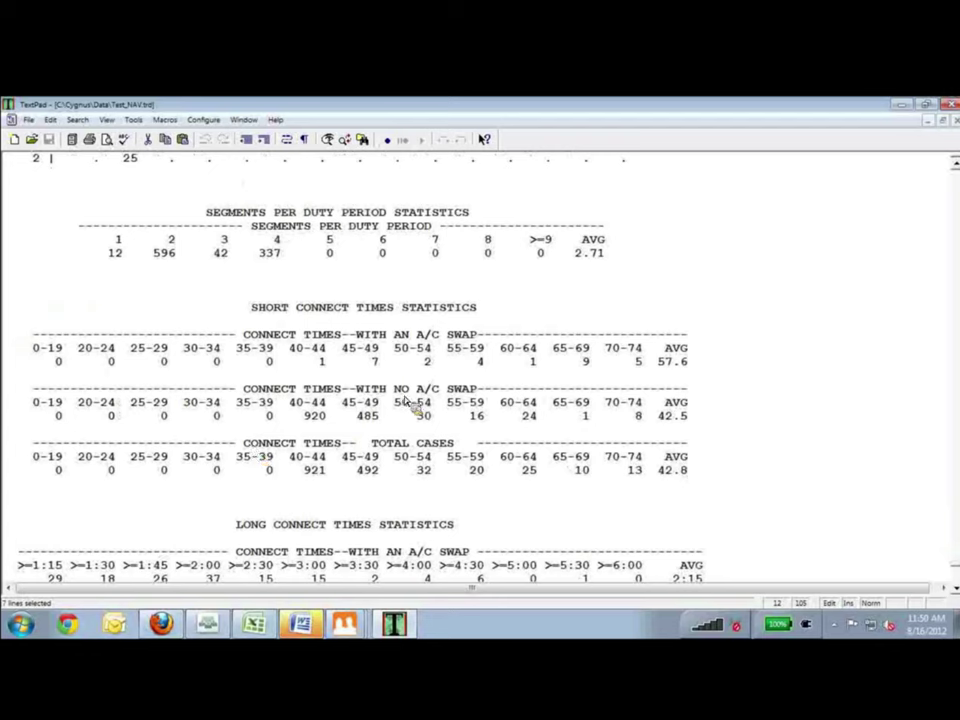
scroll(436, 425, down, 3)
scroll(436, 428, down, 12)
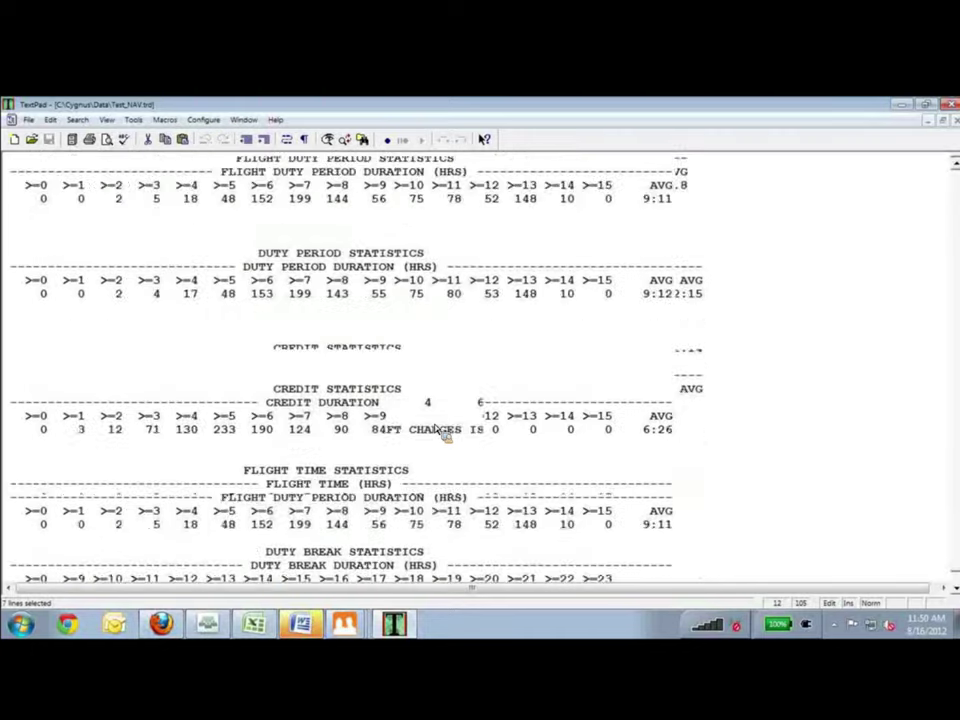
scroll(436, 428, down, 7)
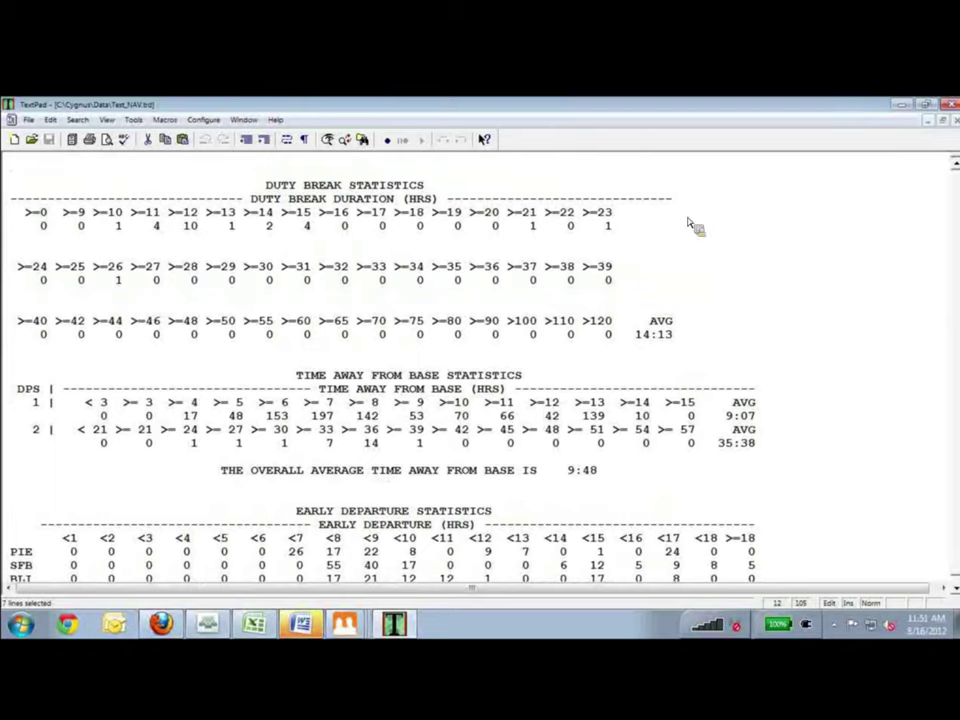
key(alt+F4)
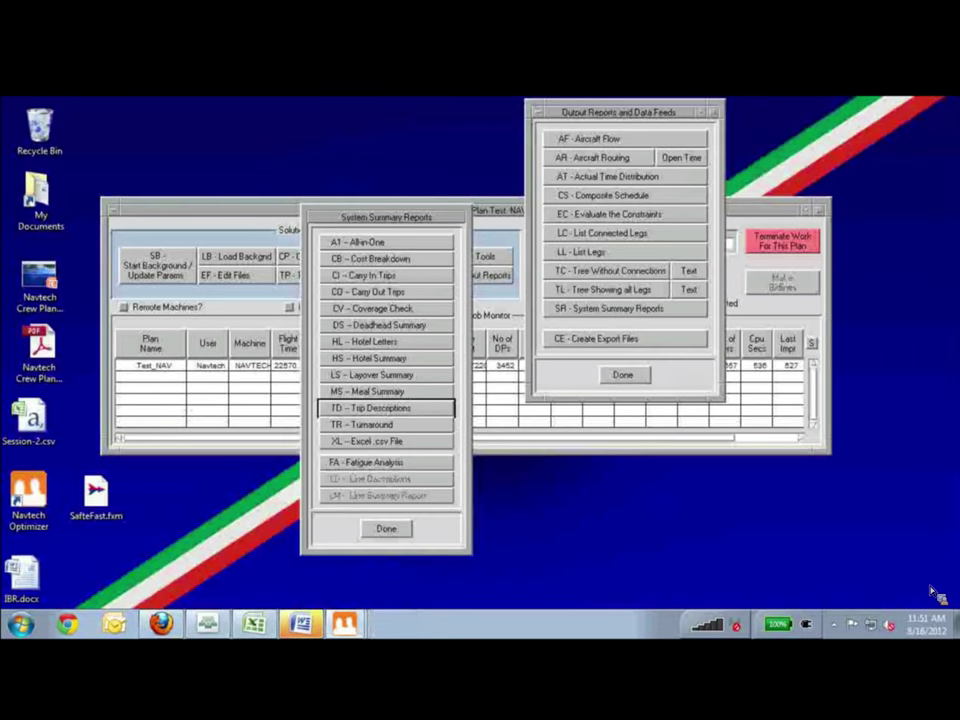
Step: Open the SafteFast.fxm fatigue schedule in FAST and move the effectiveness dashboard to the upper part of the graph
click(104, 505)
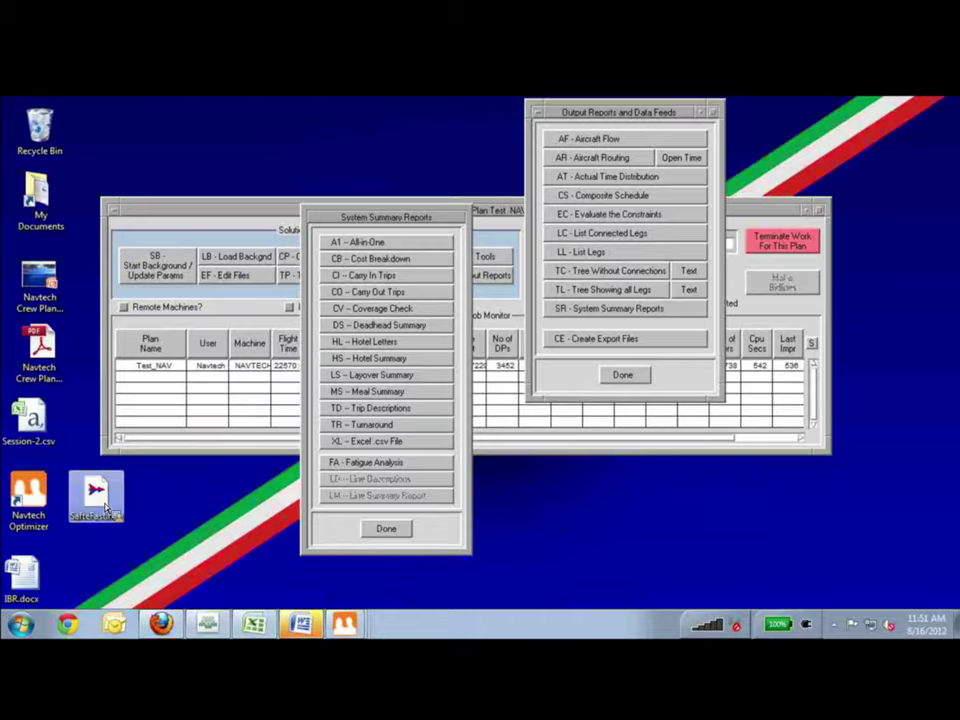
double_click(104, 505)
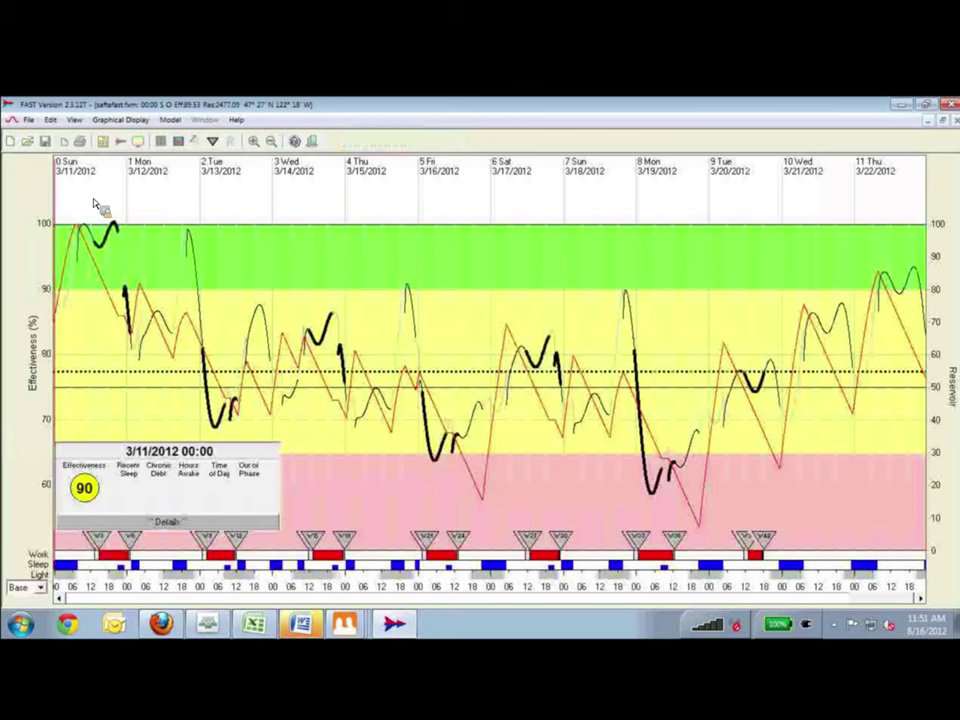
click(768, 168)
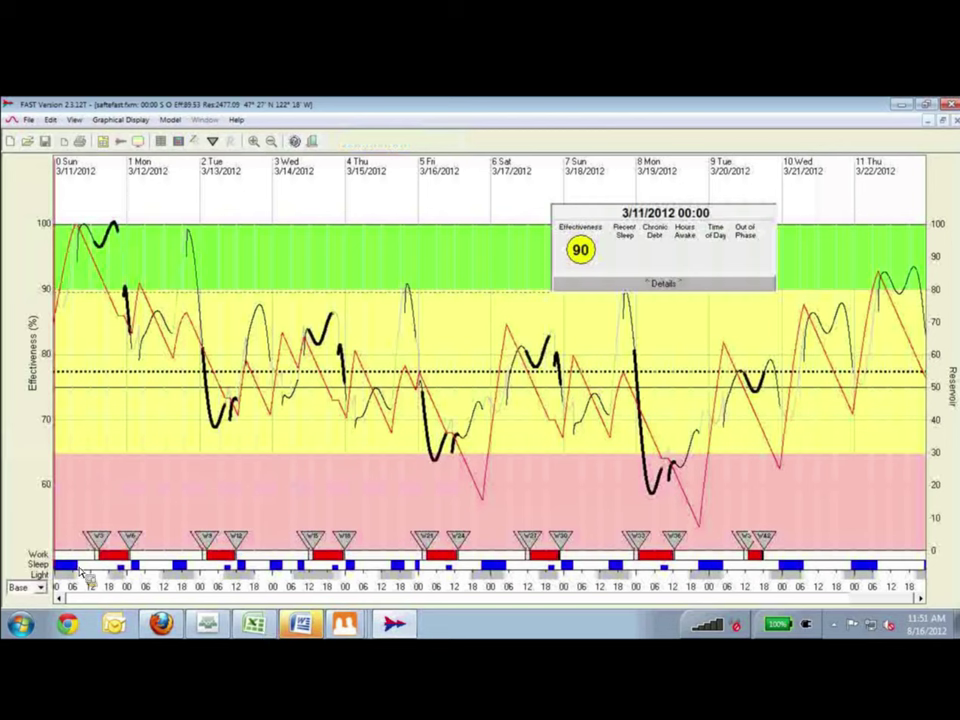
Step: Examine the first sleep and work intervals on 3/11/2012, the short sleep during that work period, and the first Seattle waypoint's effectiveness
mouse_move(82, 572)
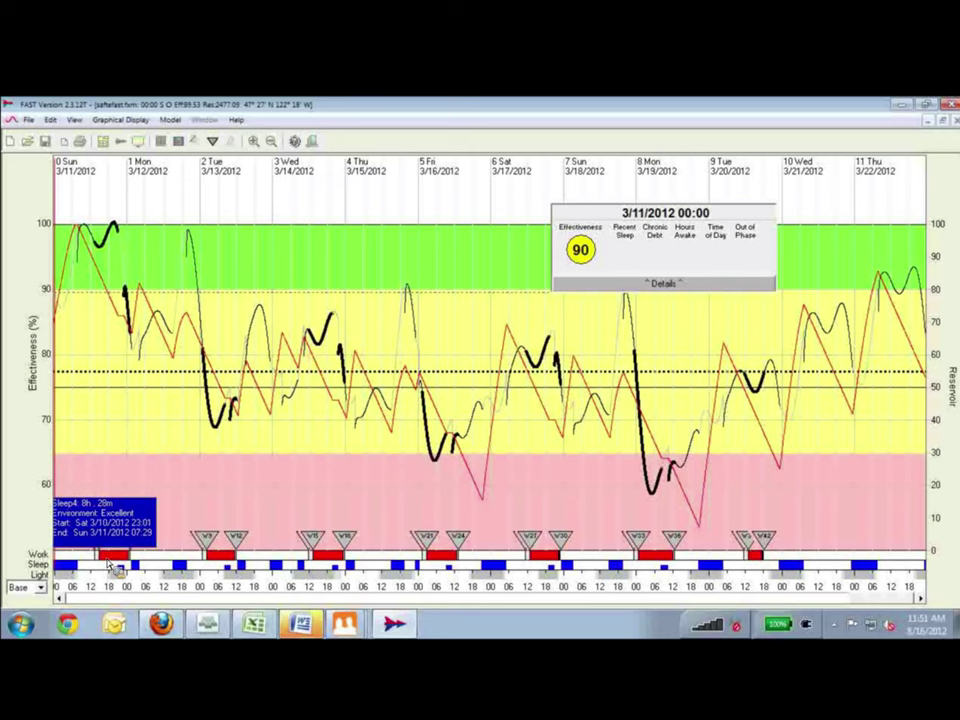
mouse_move(113, 566)
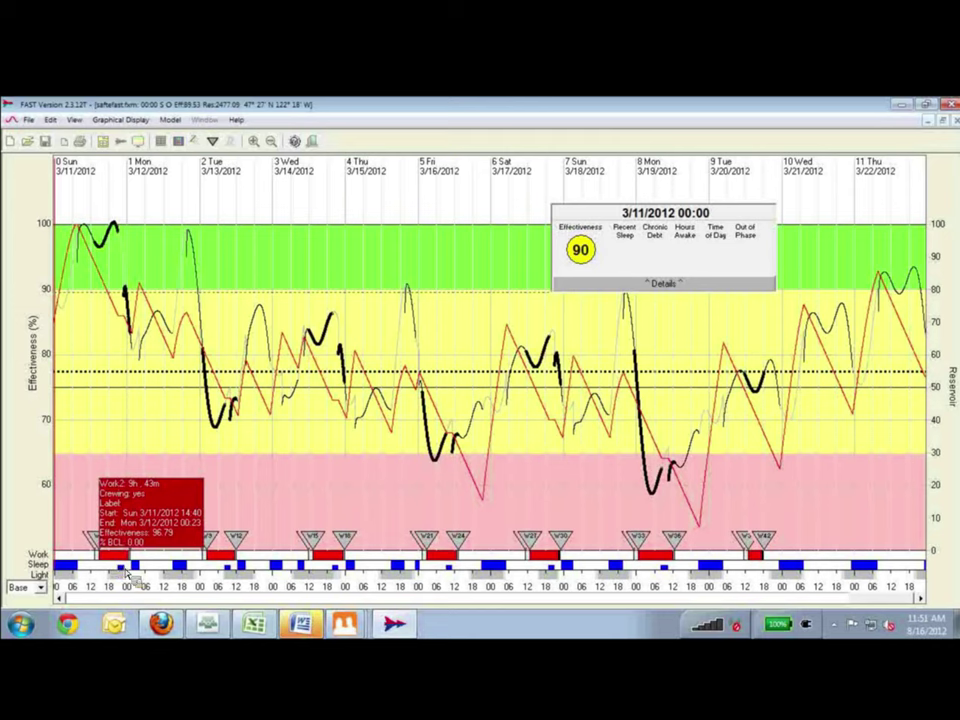
mouse_move(132, 579)
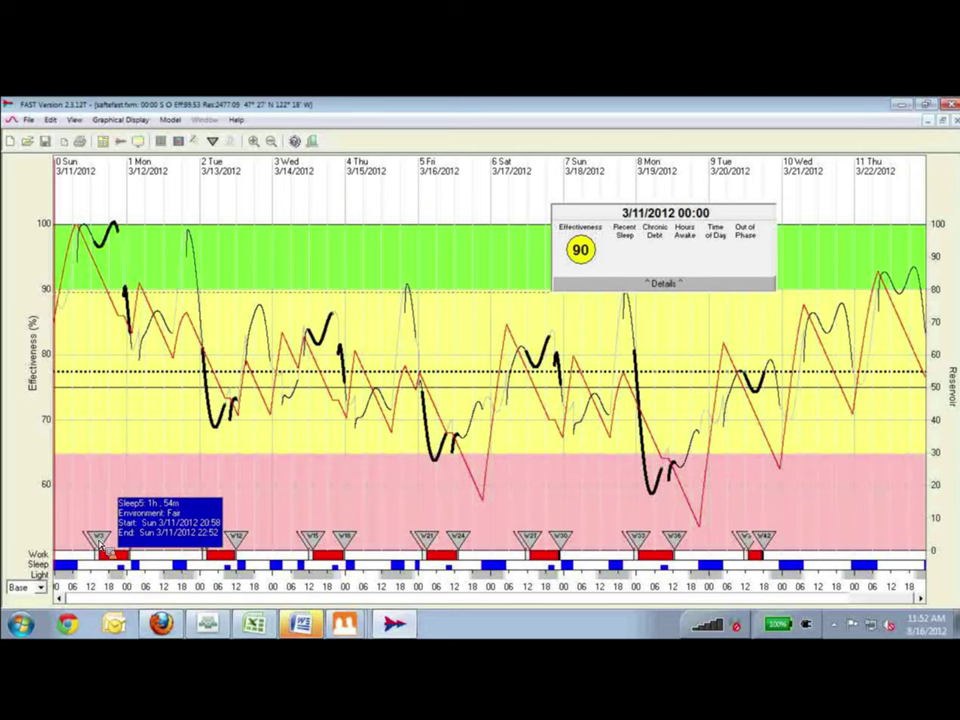
click(100, 543)
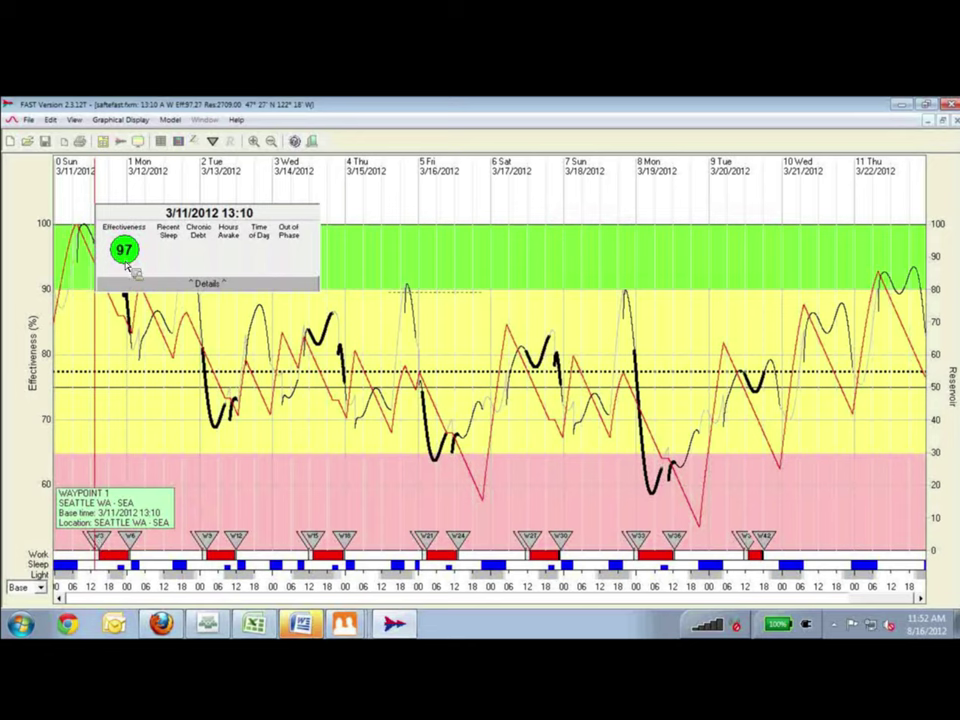
Step: Set the sleep environment of the 3/11/2012 20:58–22:52 sleep interval to Good and accept its overlap with the work interval
click(142, 553)
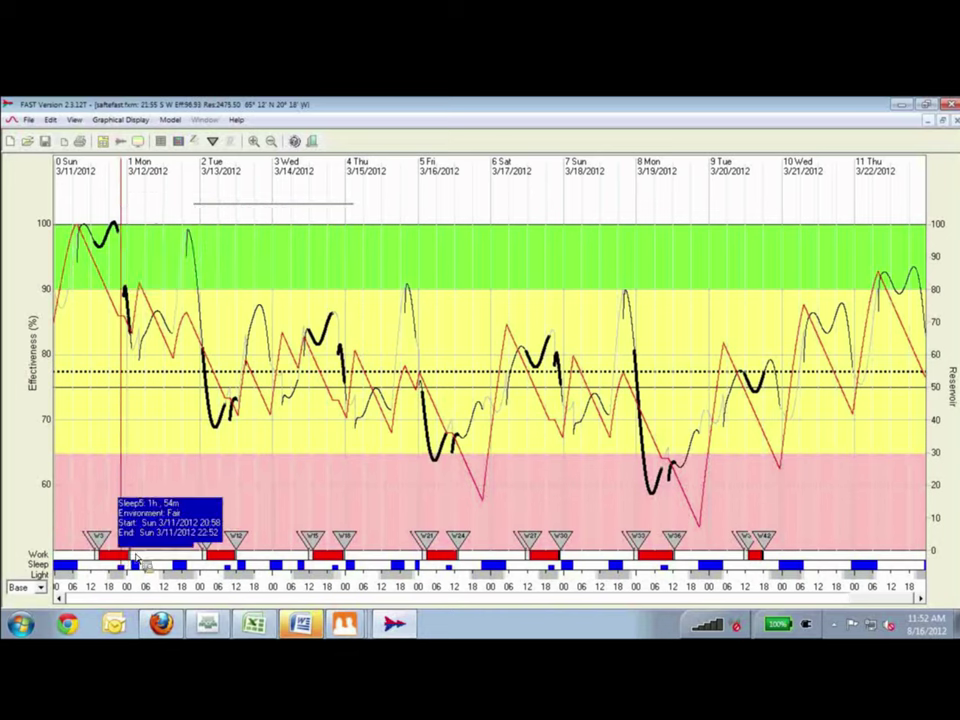
right_click(121, 563)
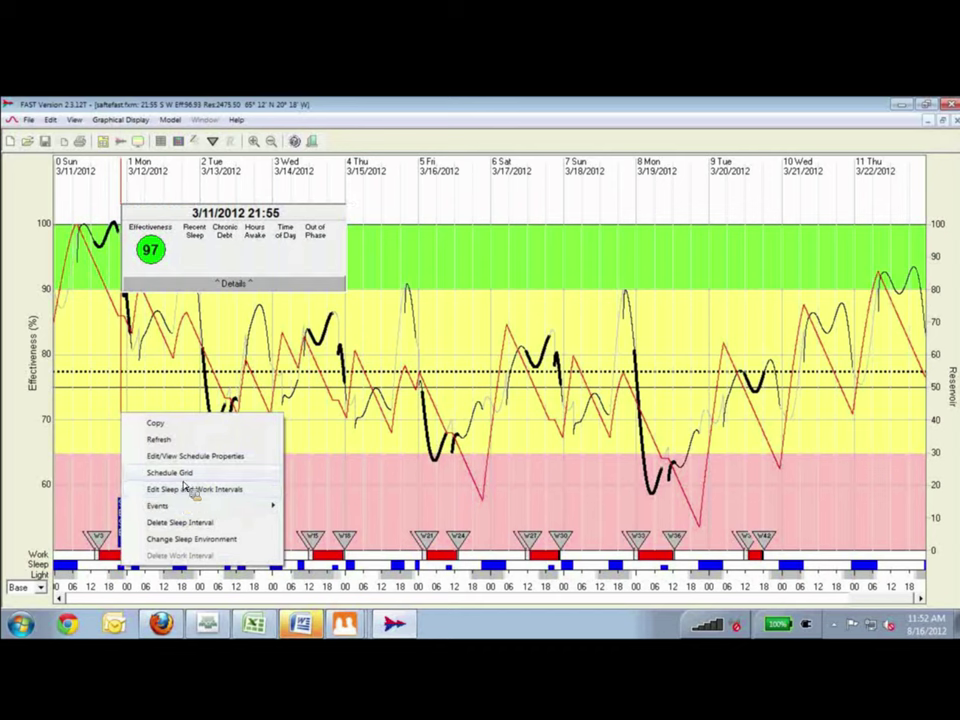
click(173, 489)
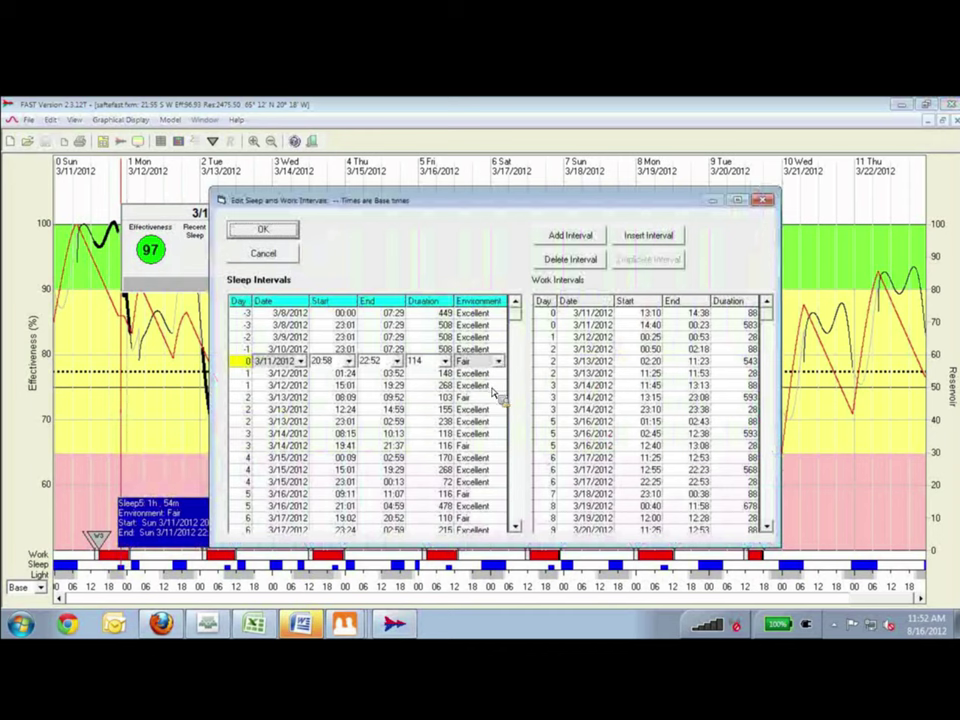
key(Tab)
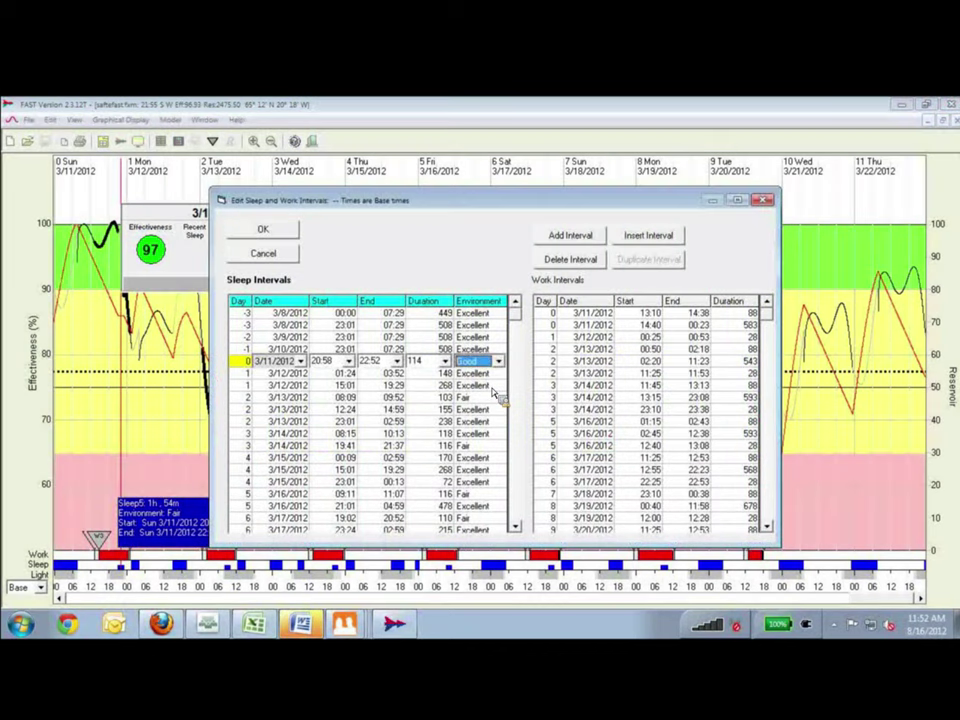
click(285, 238)
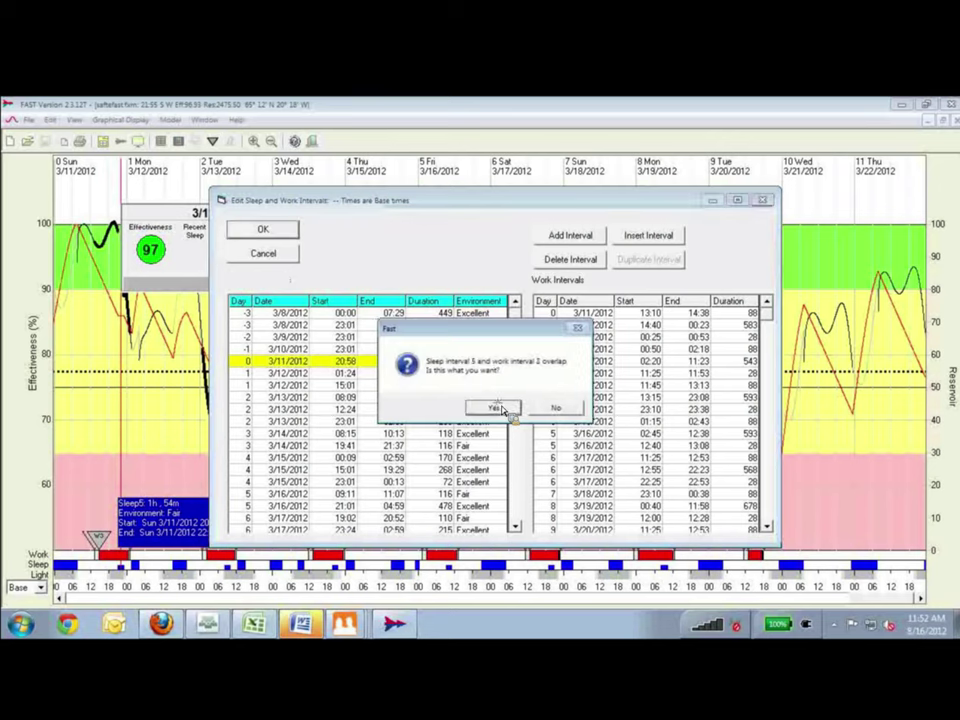
click(500, 409)
click(500, 409)
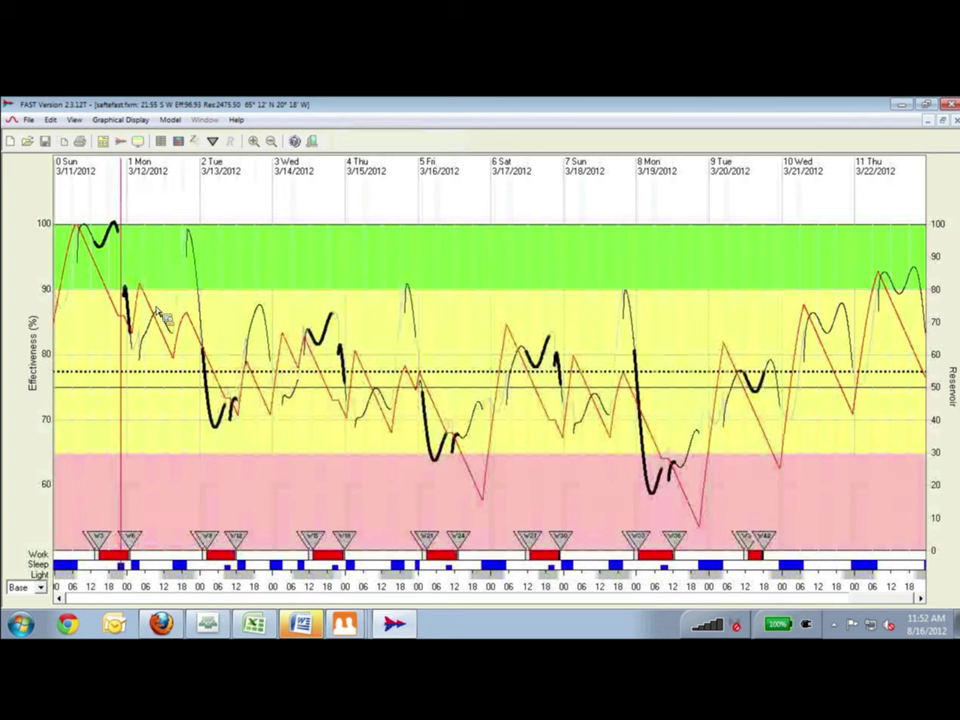
Step: Examine the Amsterdam waypoint at the end of the first work interval
mouse_move(140, 543)
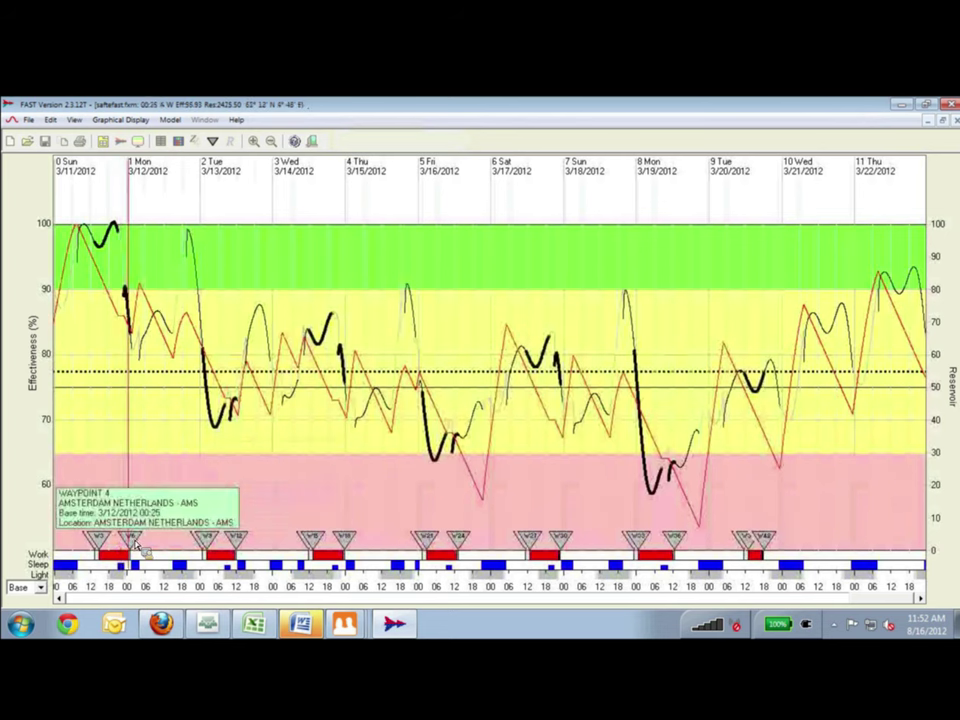